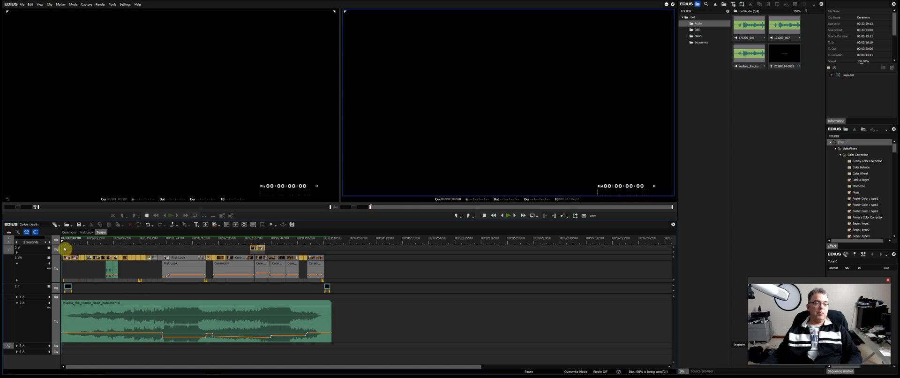
Play the teaser sequence from its beginning through to the First Look shots to review the edit.
mouse_move(63, 243)
mouse_down()
mouse_move(70, 245)
mouse_move(62, 247)
mouse_up()
key(space)
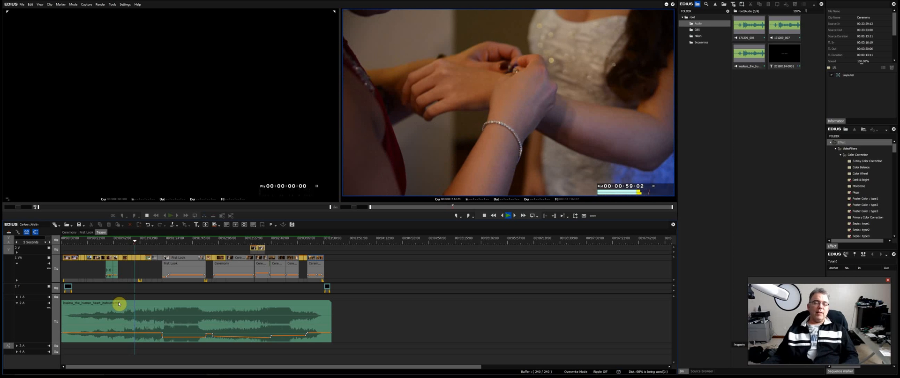
key(space)
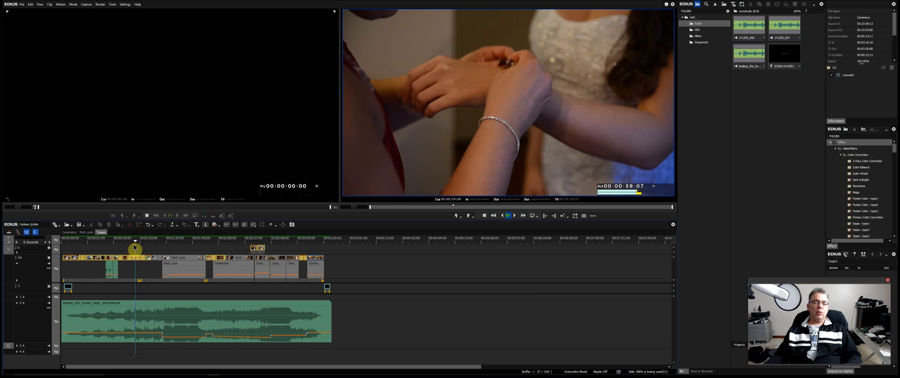
key(space)
key(space)
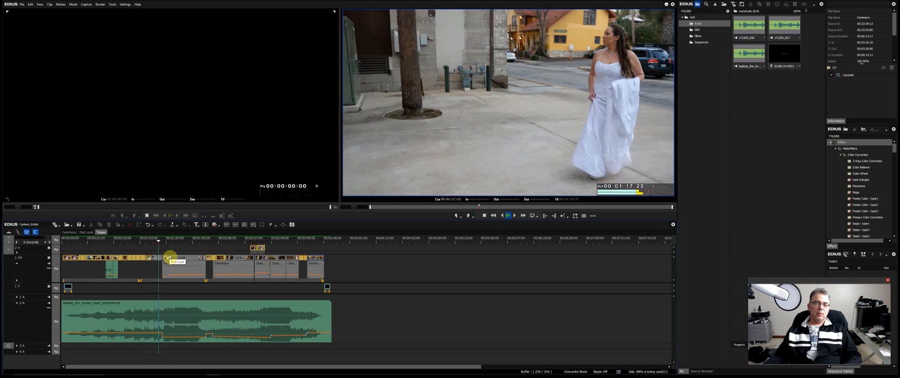
key(space)
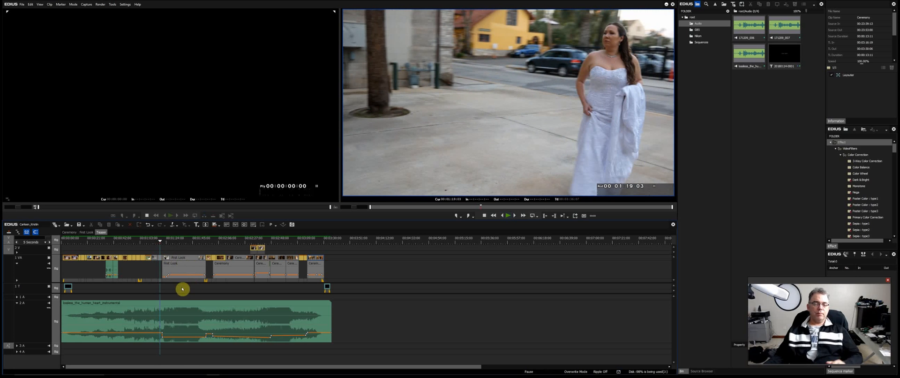
Replay the first First Look shot from 00:01:11:22 until the following shot begins.
drag(158, 247, 150, 246)
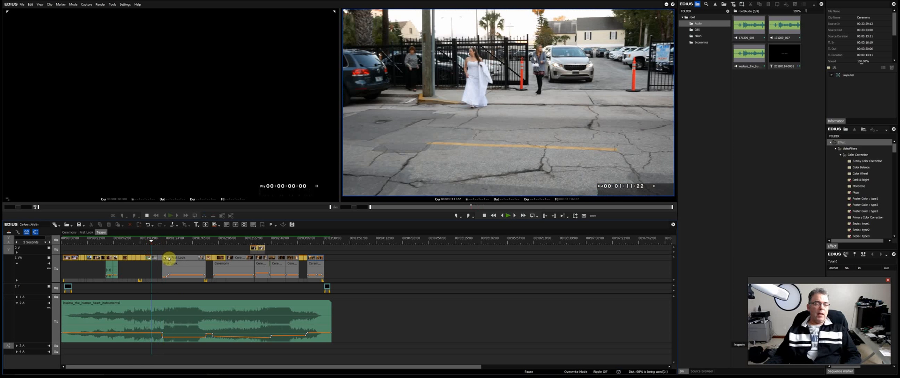
key(space)
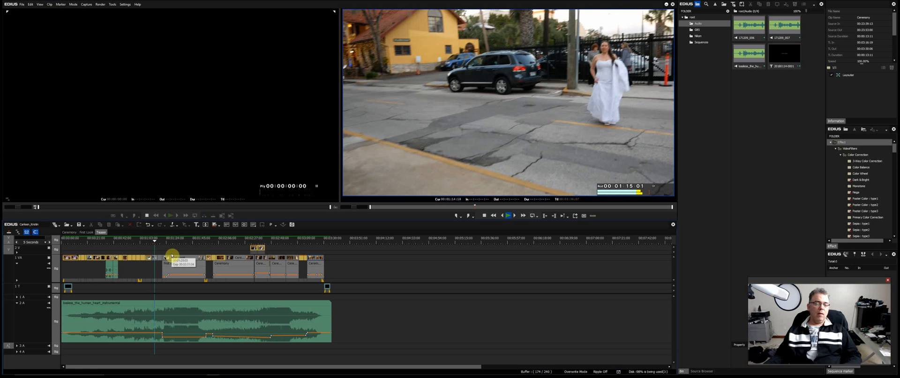
key(space)
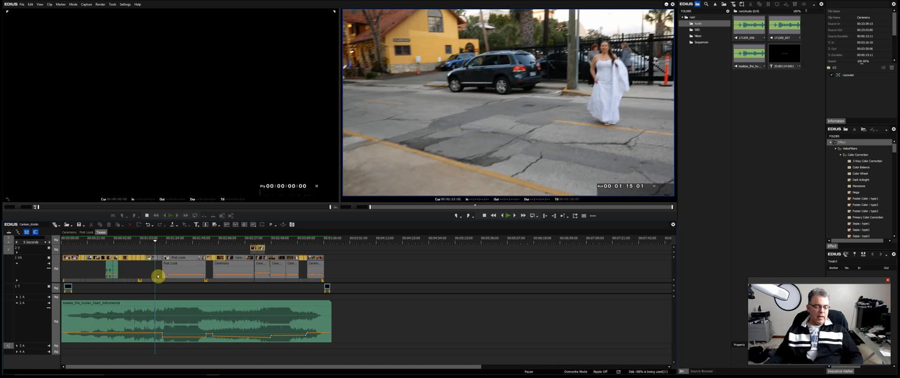
Split the first First Look clip, the bride standing by the street, at 00:01:13:12.
scroll(151, 278, down, 3)
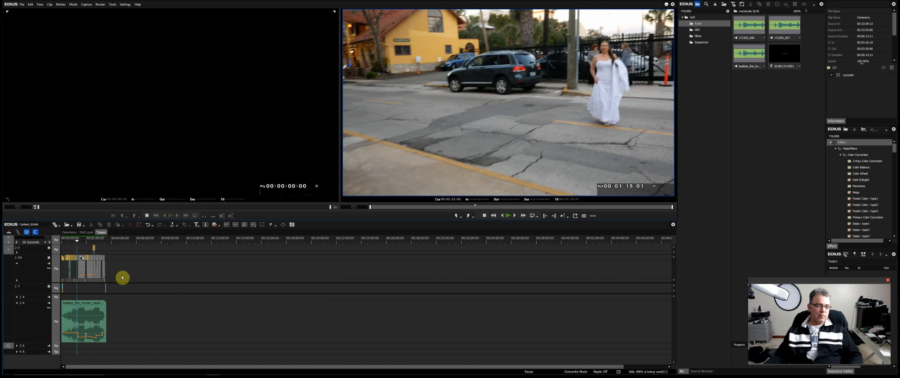
scroll(79, 281, up, 6)
scroll(78, 282, down, 1)
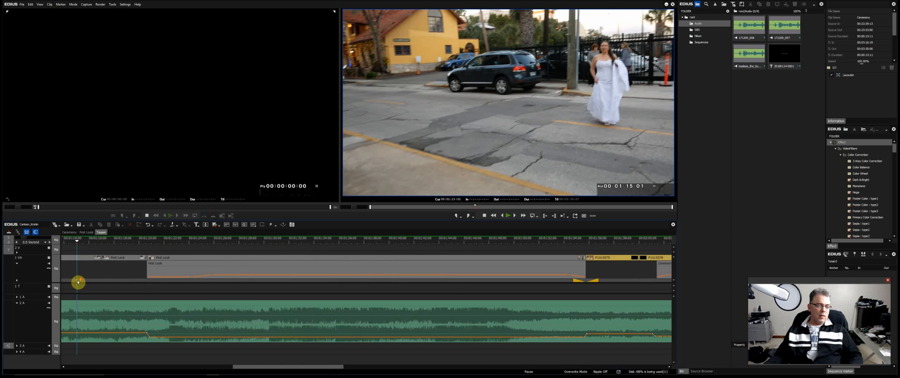
drag(235, 370, 205, 371)
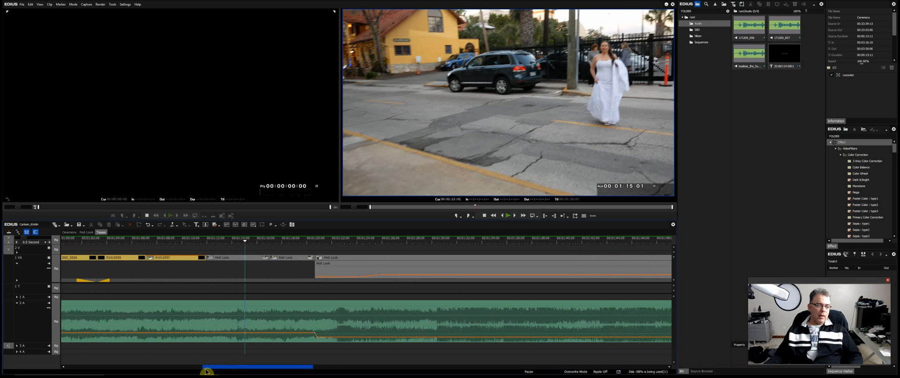
click(220, 241)
mouse_move(220, 245)
mouse_down()
mouse_move(234, 248)
mouse_move(225, 251)
mouse_up()
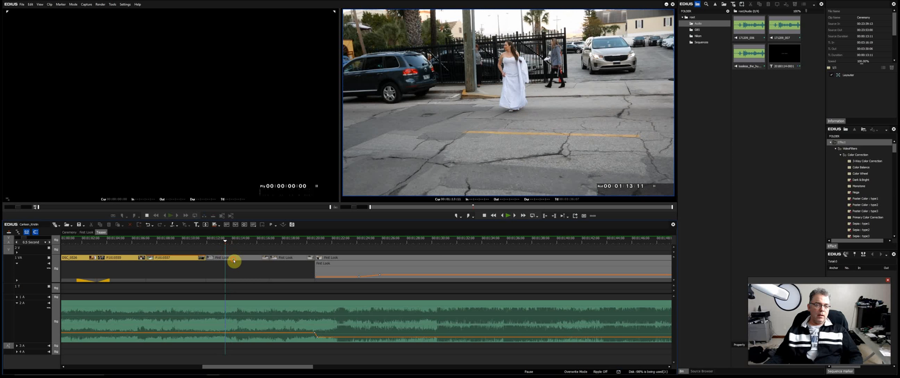
click(231, 260)
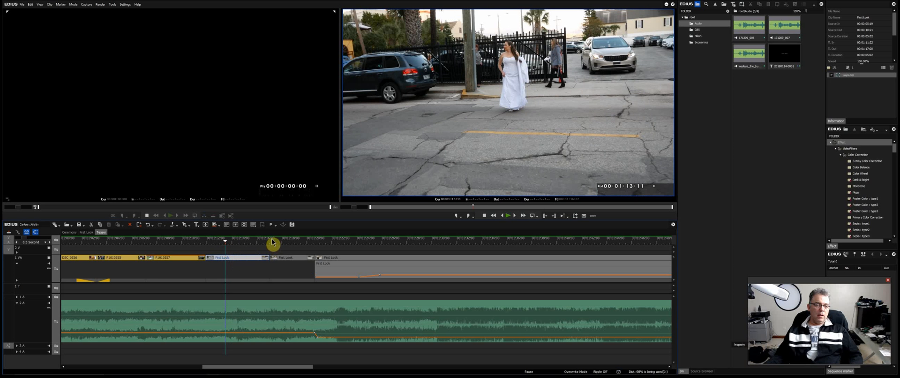
drag(272, 243, 227, 250)
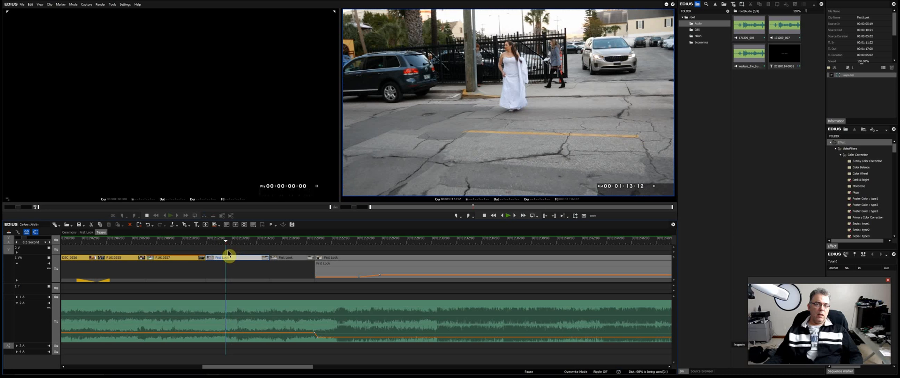
key(c)
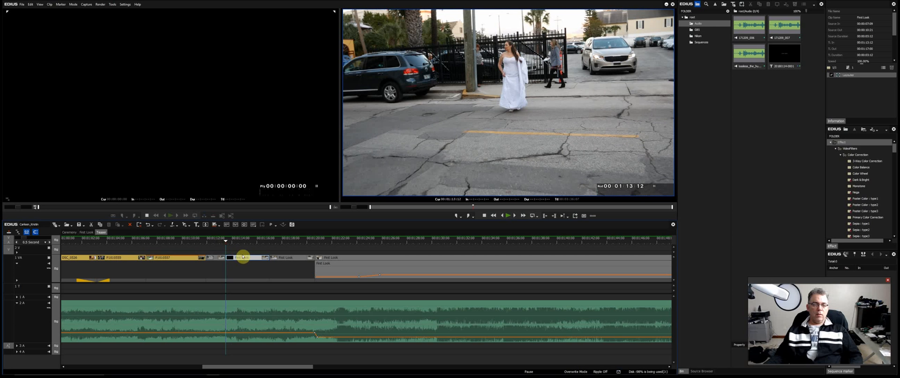
right_click(244, 260)
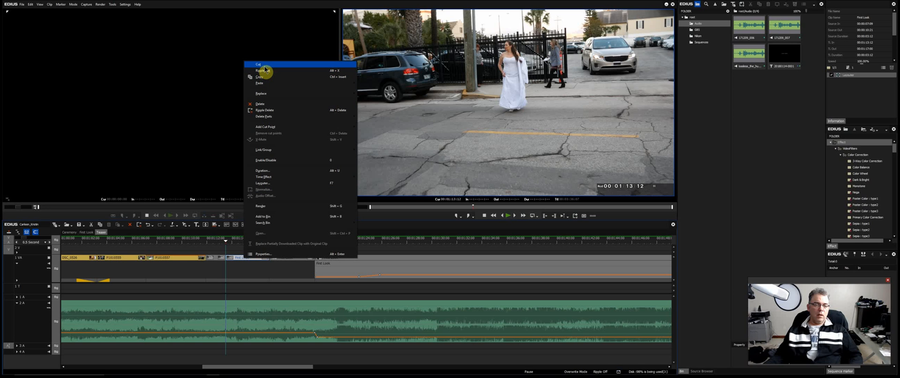
click(216, 273)
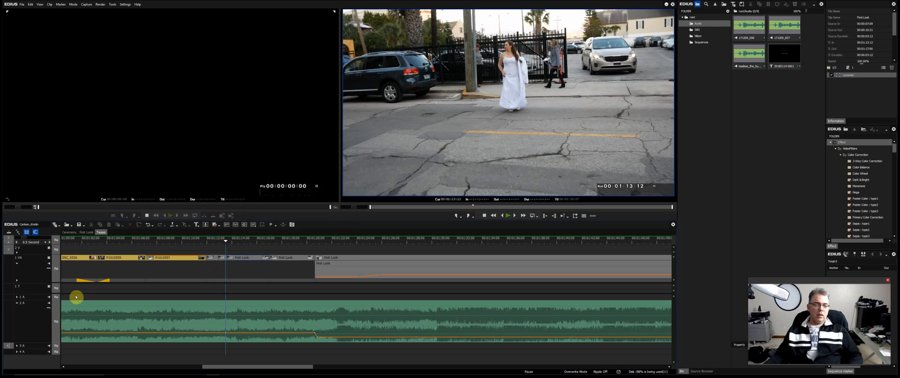
Reduce the height of the 2A music track in the timeline.
key(Right)
key(Right)
key(Right)
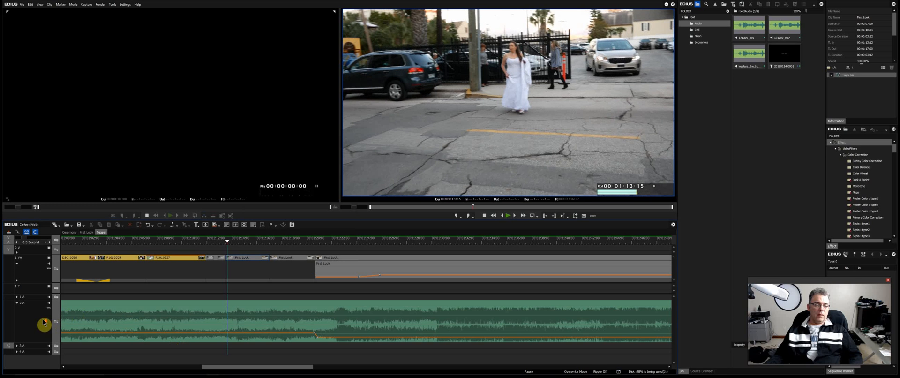
key(Left)
key(Left)
right_click(43, 322)
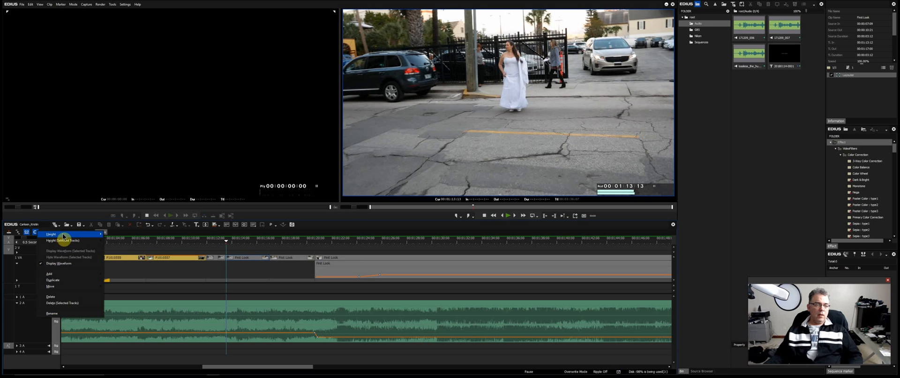
click(115, 240)
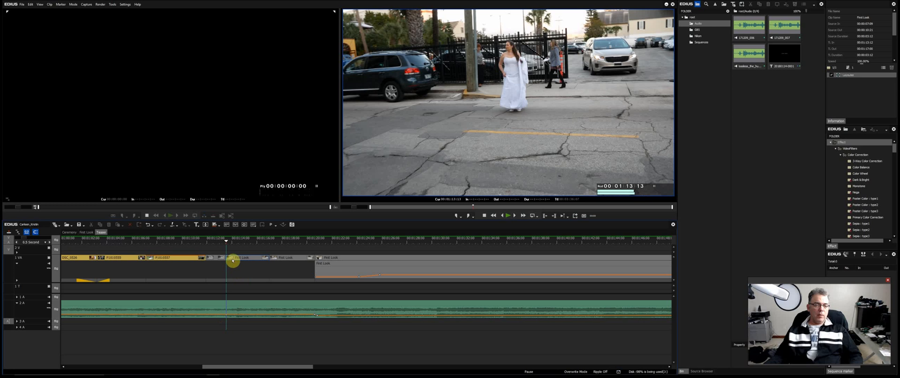
Delete the piece of the First Look clip after the cut.
click(232, 261)
key(Delete)
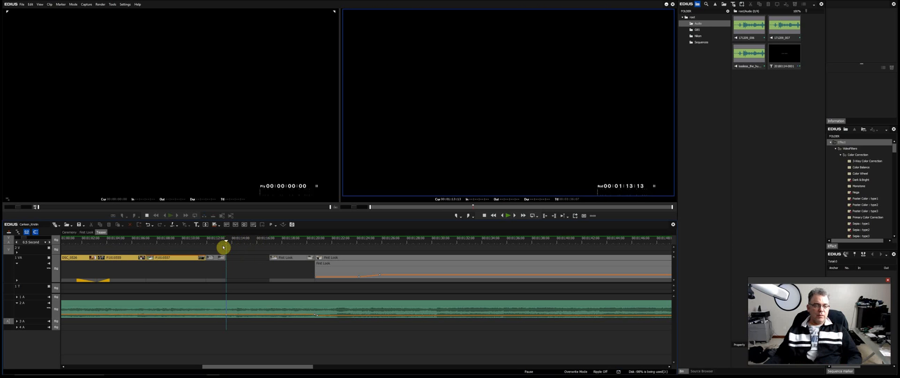
drag(219, 244, 218, 245)
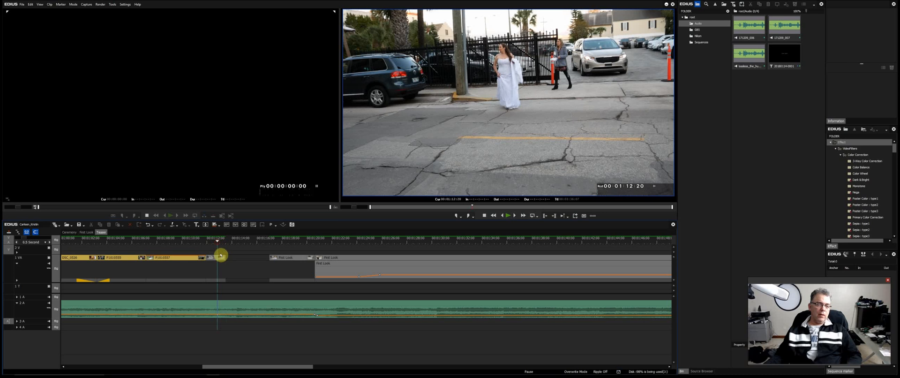
Slow the remaining First Look piece to 50% speed, keeping Frame blending interpolation and letting its timeline duration change.
click(217, 258)
right_click(217, 260)
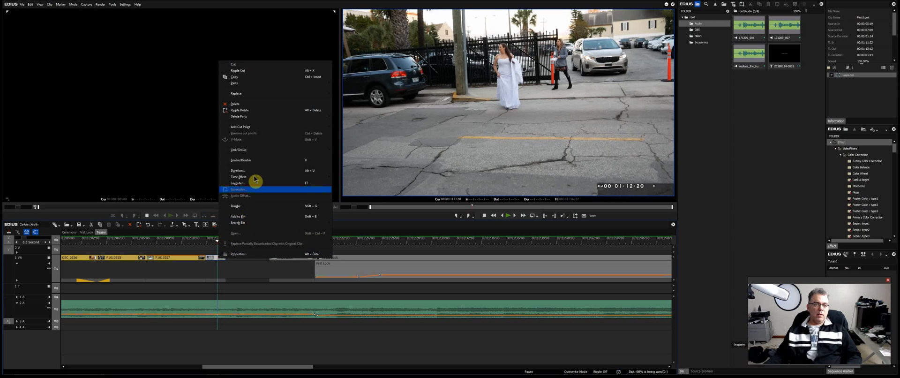
mouse_move(272, 178)
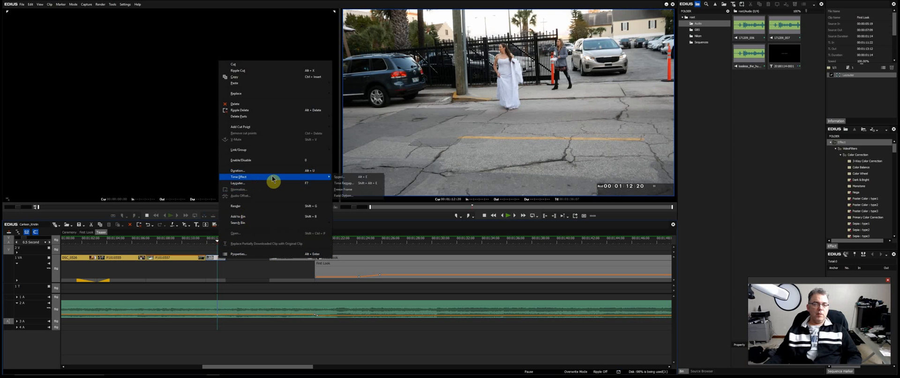
click(339, 177)
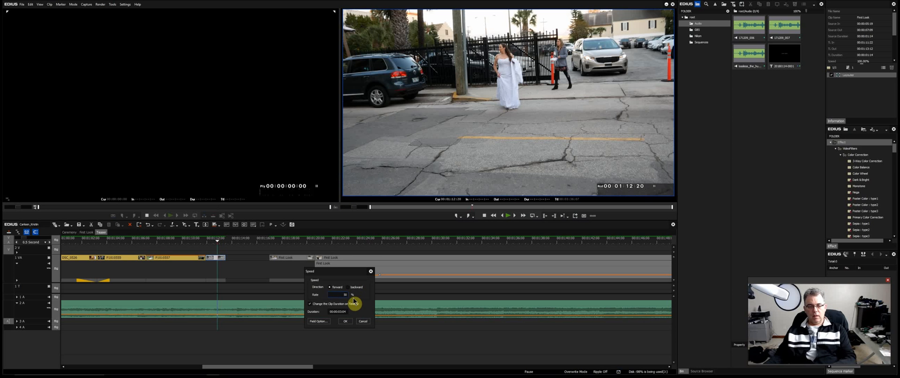
click(319, 322)
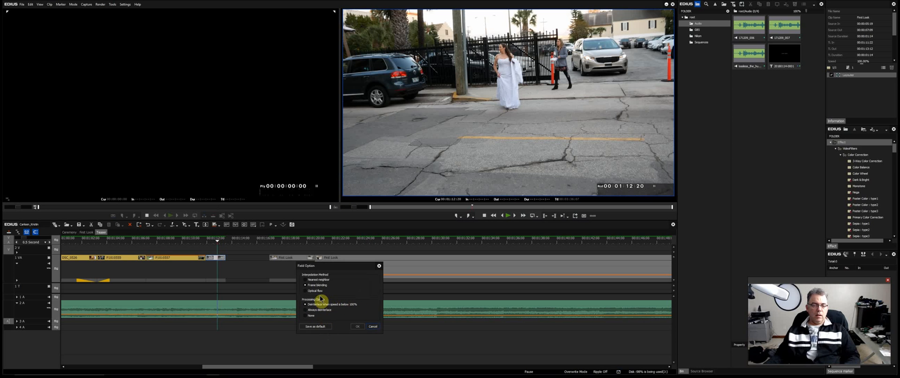
click(358, 327)
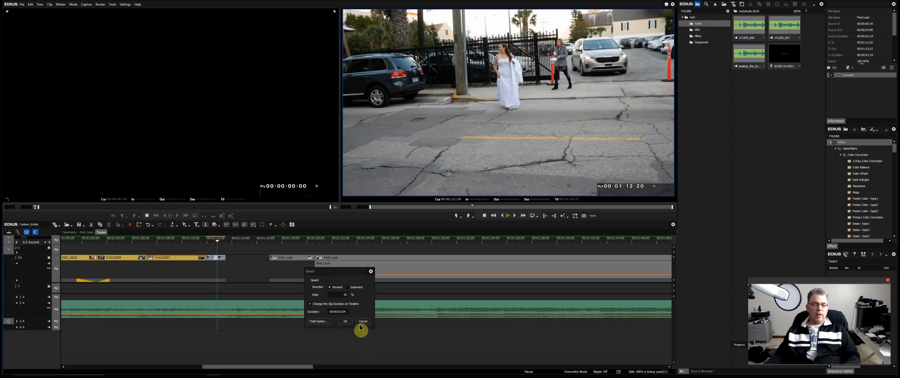
click(345, 322)
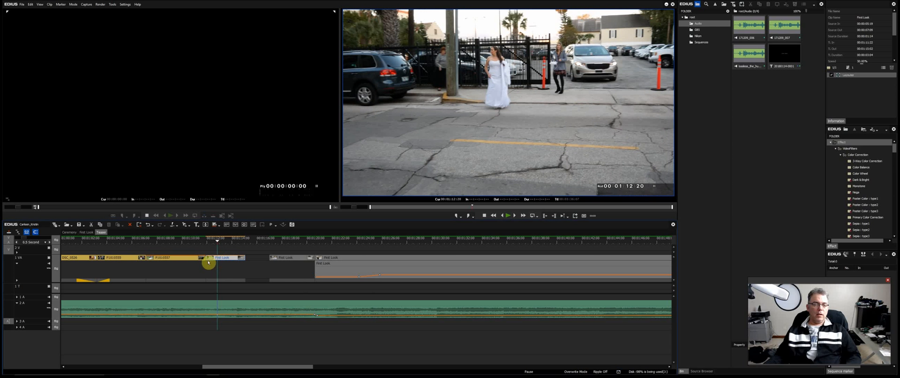
Play back the slowed clip and move the following short First Look clip up against its end.
click(207, 241)
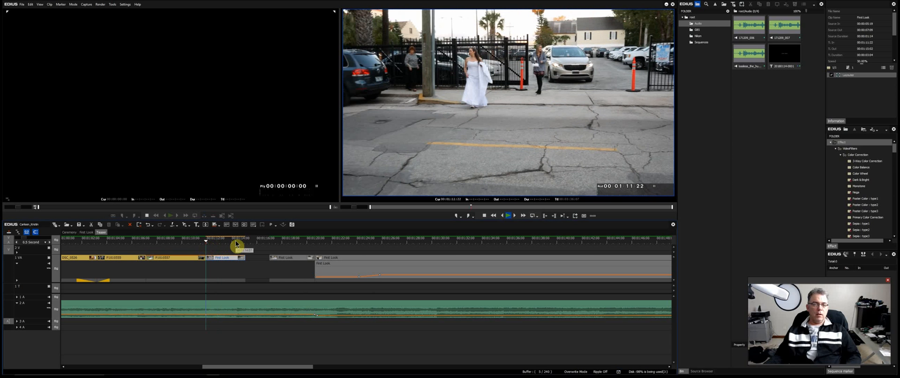
key(space)
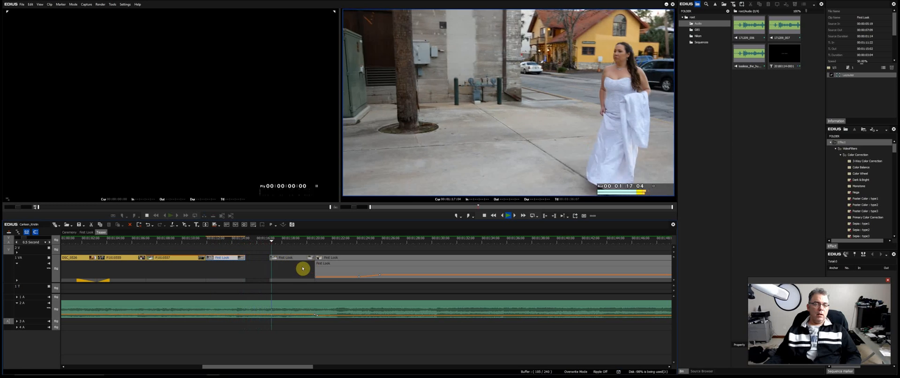
key(space)
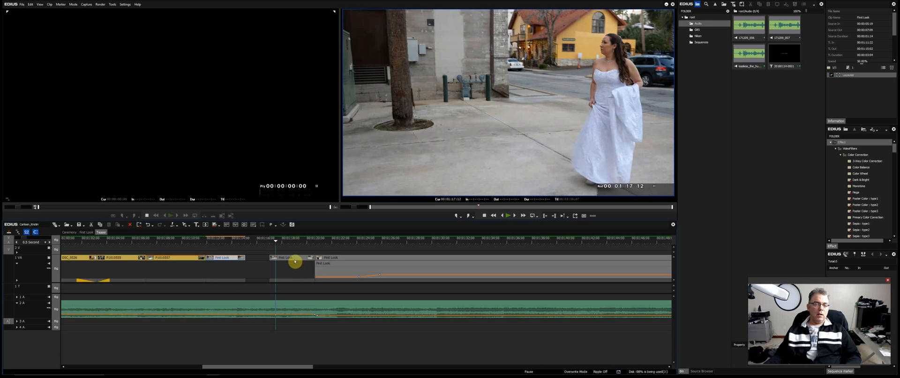
drag(293, 263, 273, 263)
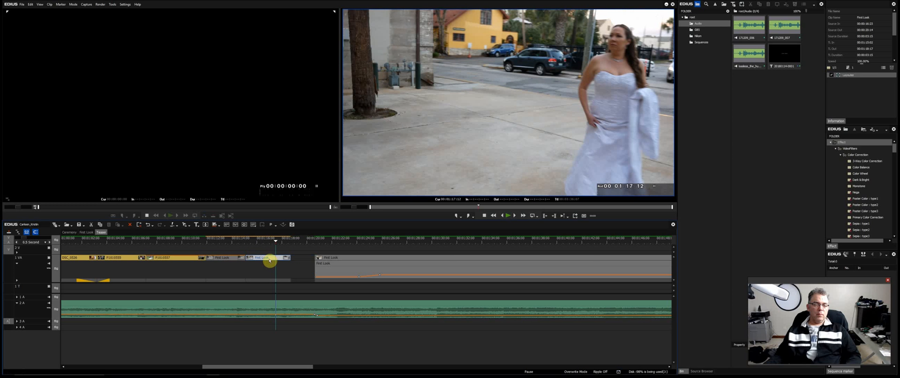
Mark the In point at the start of the short First Look clip and the Out point at the start of the next First Look clip.
click(248, 242)
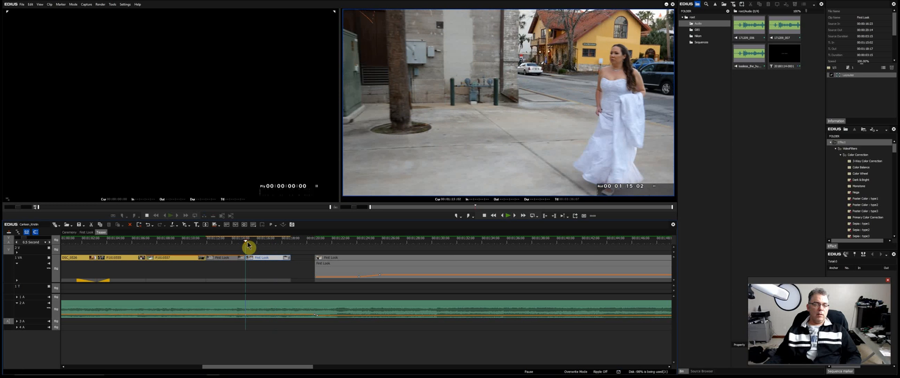
right_click(248, 242)
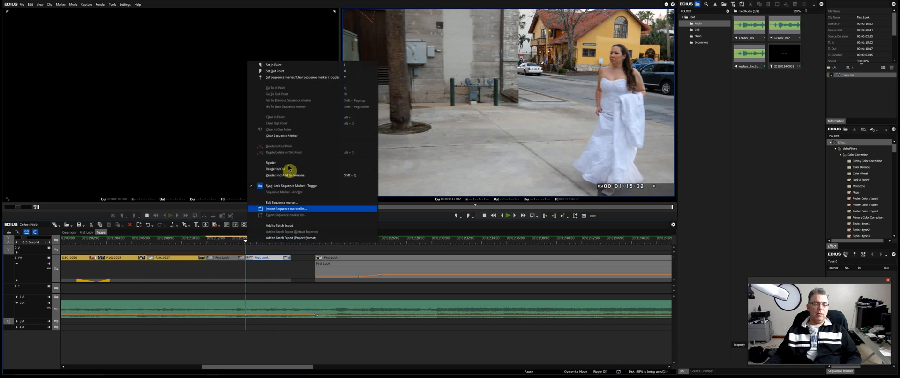
click(284, 65)
click(314, 242)
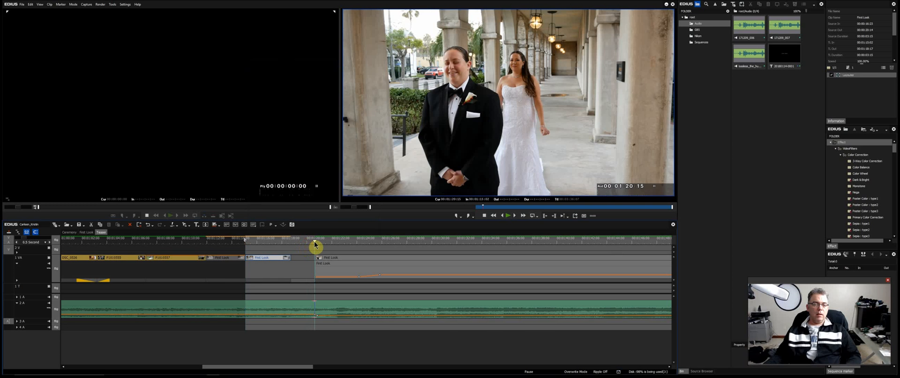
drag(314, 242, 314, 242)
right_click(319, 241)
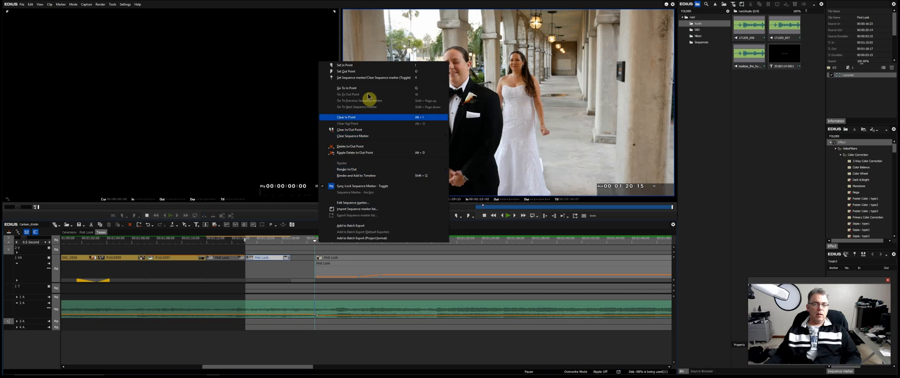
click(363, 71)
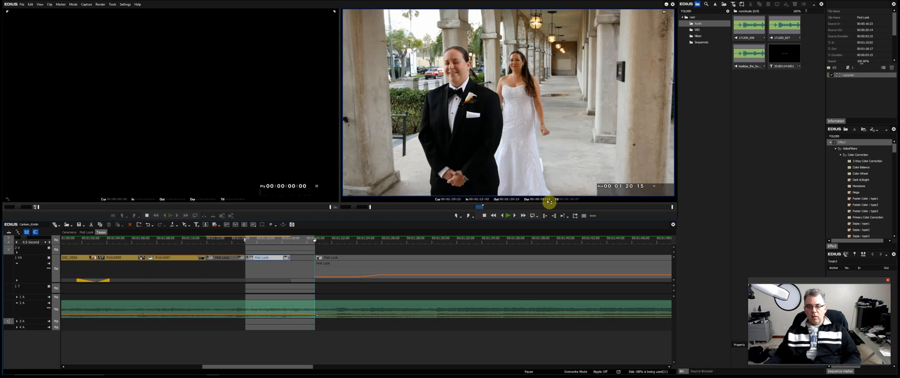
Stretch the short First Look clip to a duration of 5:13 with the Speed effect, using Optical flow interpolation and changing its timeline duration.
right_click(271, 259)
mouse_move(311, 177)
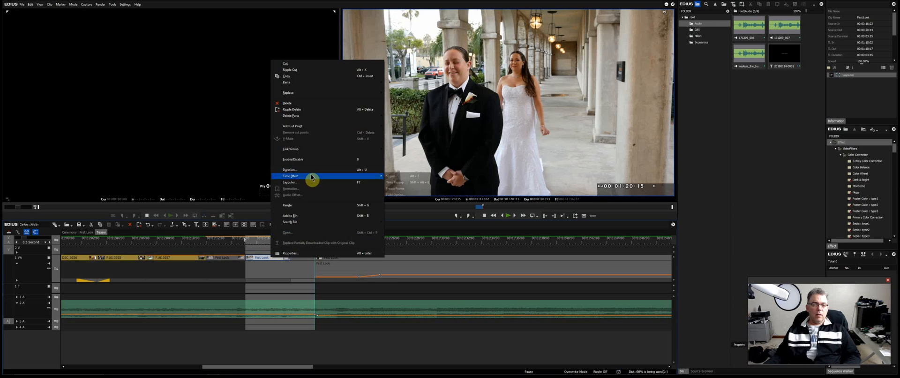
click(391, 176)
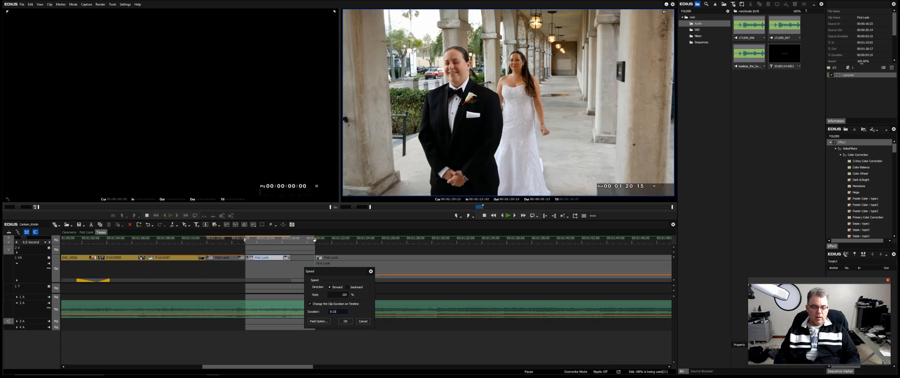
click(315, 323)
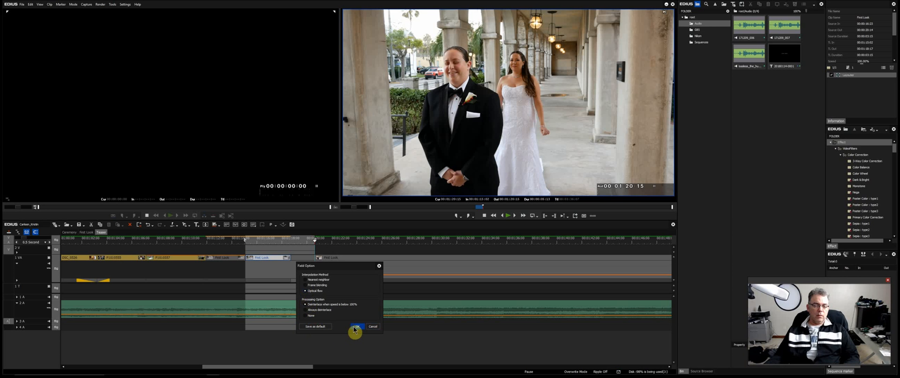
click(355, 327)
click(346, 325)
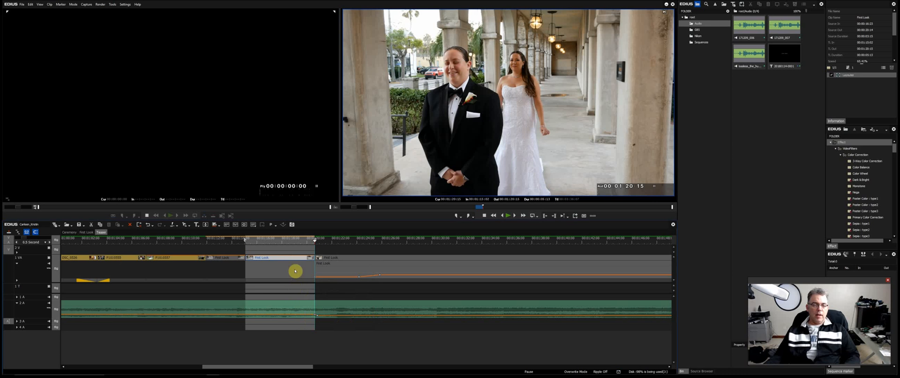
Play back the slowed First Look clip from just before its start and across its cut to the following clip.
click(263, 244)
drag(245, 248, 225, 247)
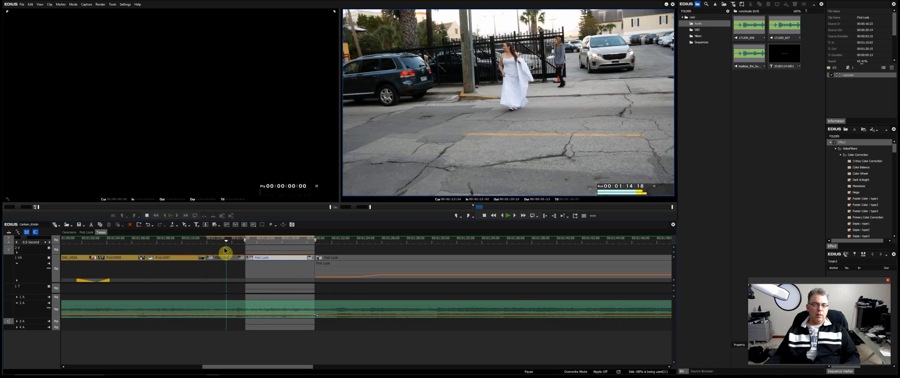
key(space)
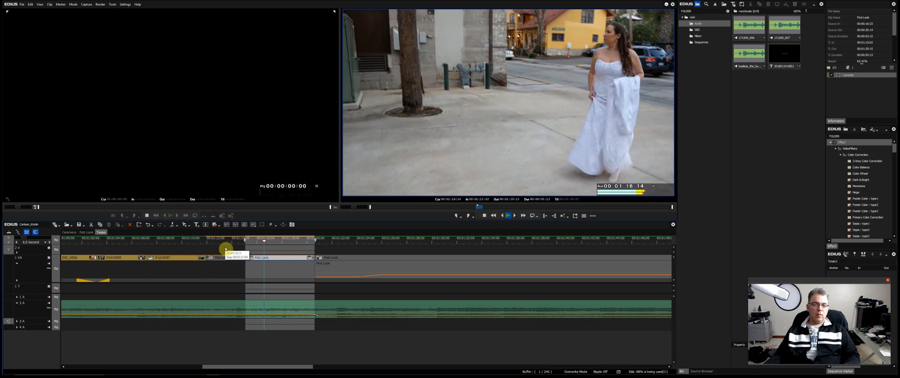
key(space)
drag(288, 247, 313, 247)
key(space)
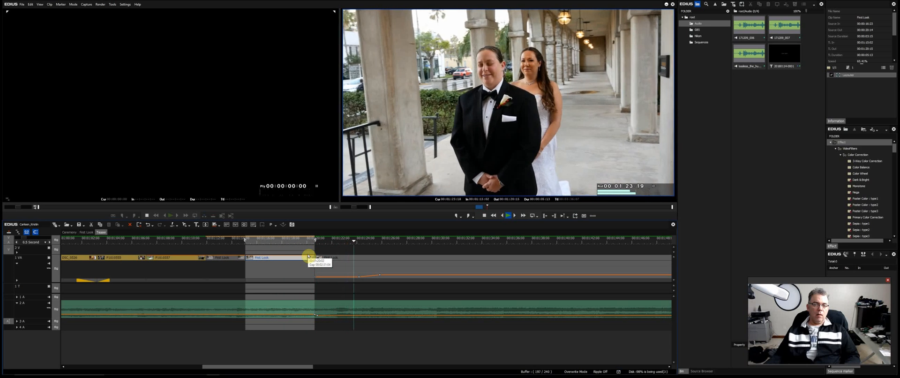
key(space)
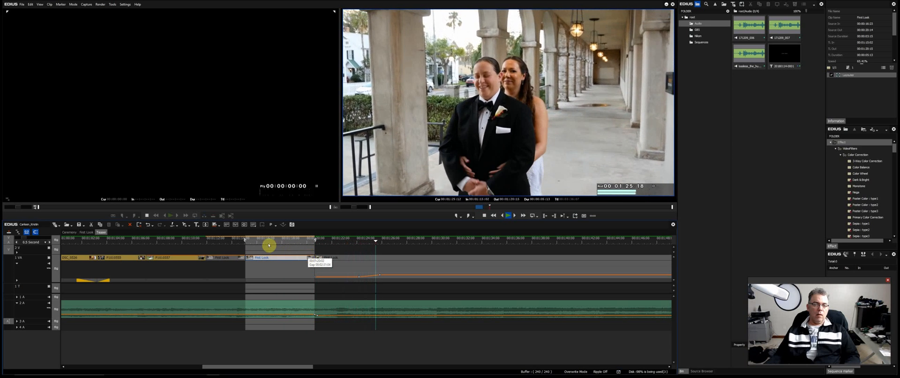
Clear the In and Out points, play further through the timeline and place the playhead at 2:06:15 over the sign and candles clip.
right_click(268, 245)
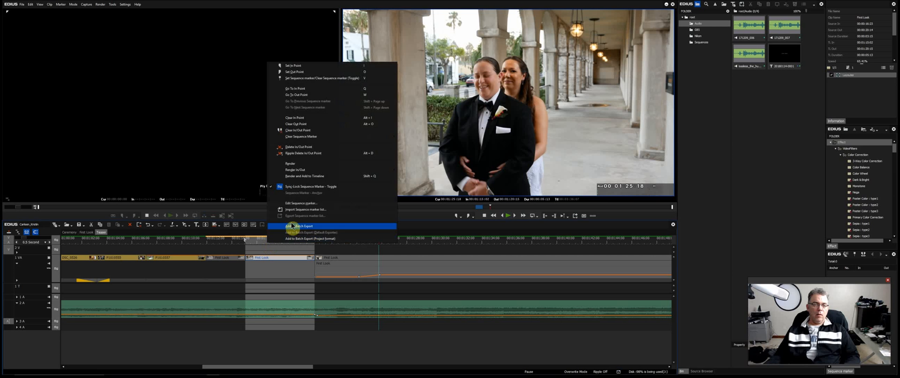
click(306, 130)
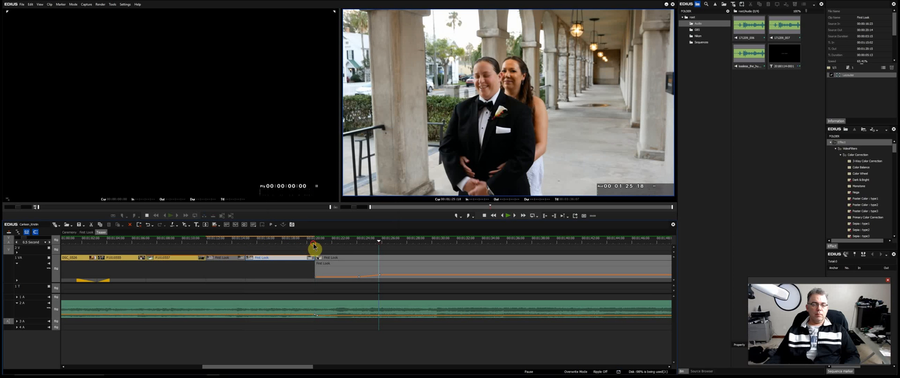
click(314, 244)
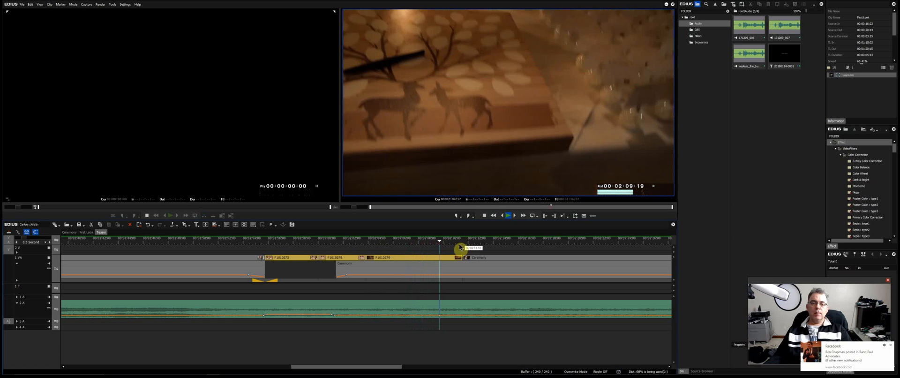
key(space)
drag(443, 240, 403, 245)
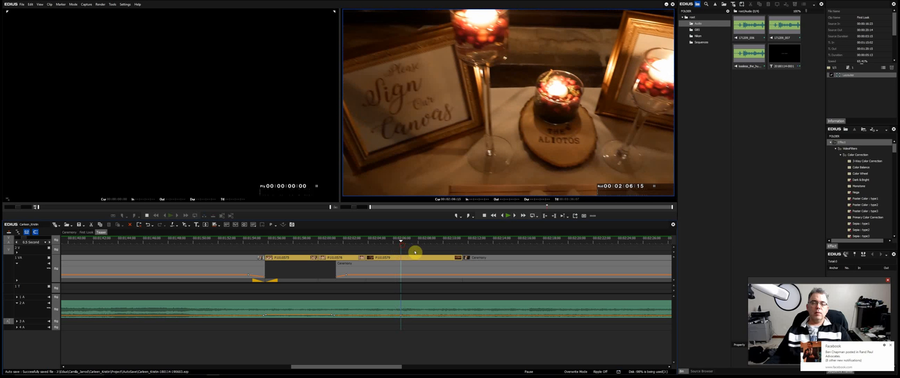
Open the Nikon bin and scrub through the night clip of the couple seated outdoors in the source player.
click(698, 39)
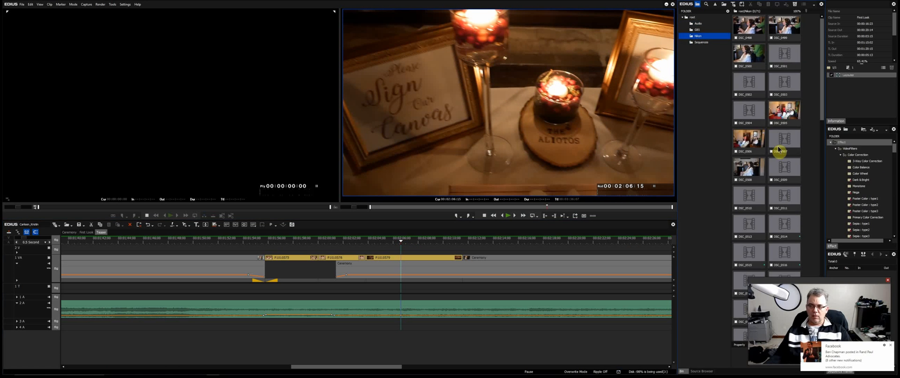
scroll(794, 208, down, 3)
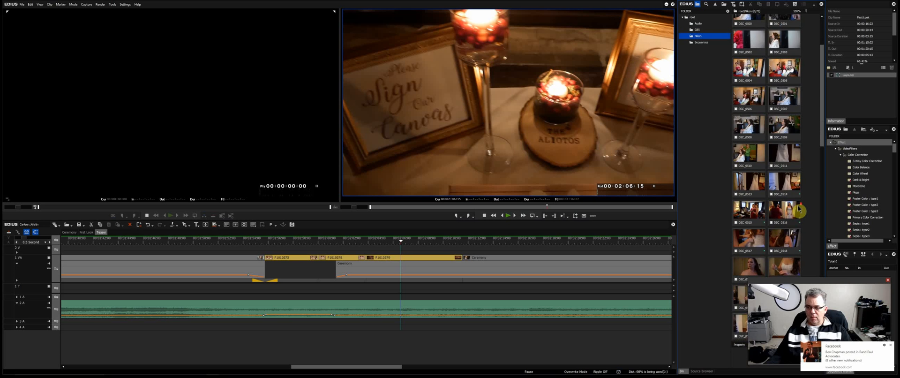
scroll(799, 209, down, 6)
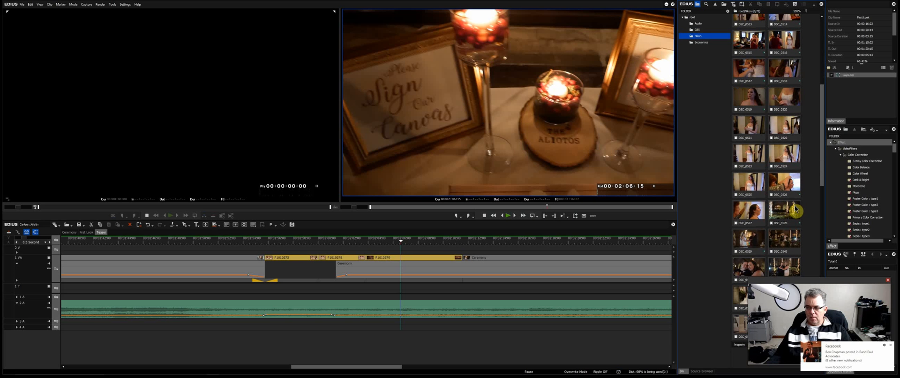
scroll(795, 209, down, 3)
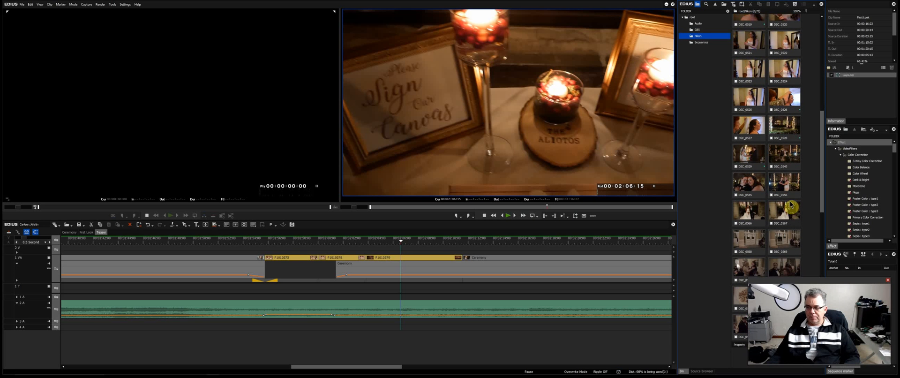
double_click(788, 214)
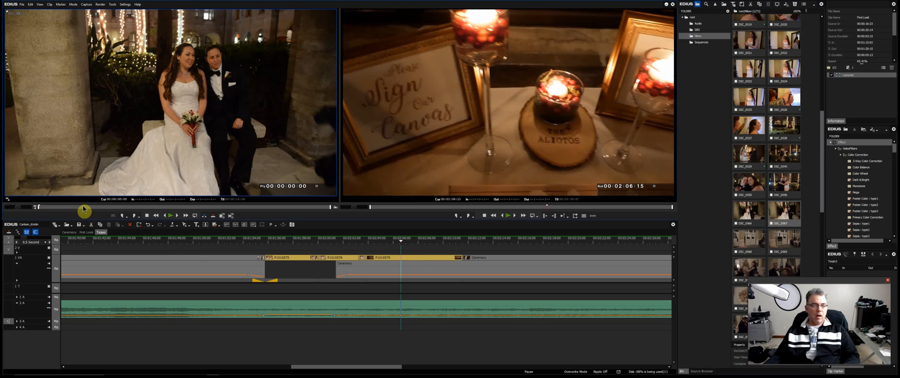
drag(83, 209, 97, 216)
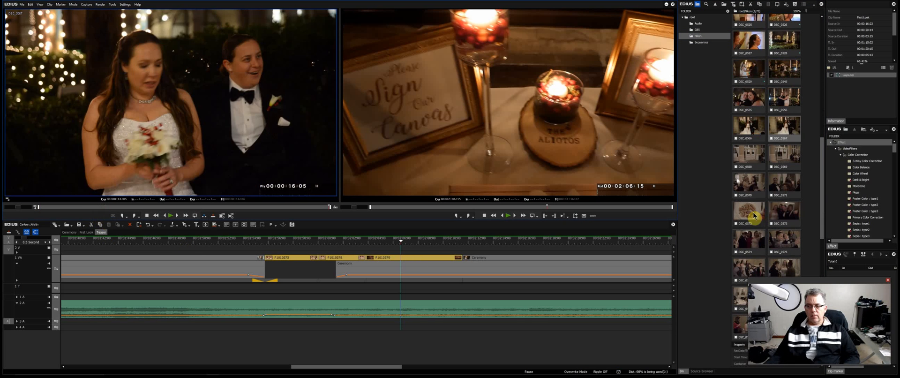
Preview the table decoration clip with the red bow and rose from the Nikon bin.
scroll(755, 216, down, 3)
double_click(755, 216)
key(space)
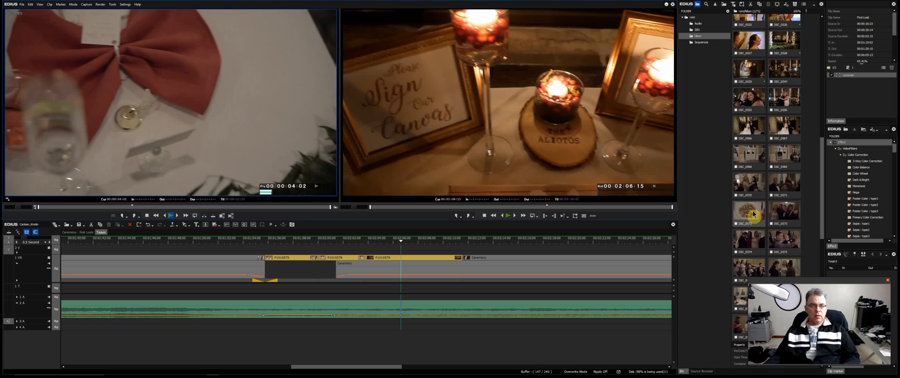
key(space)
Browse the remaining Nikon clips and play the clip of the couple posing with the yellow cake.
scroll(774, 221, down, 11)
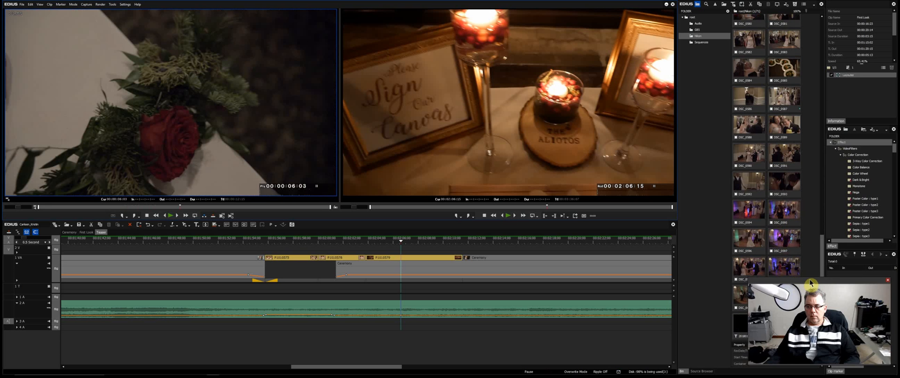
drag(809, 280, 719, 58)
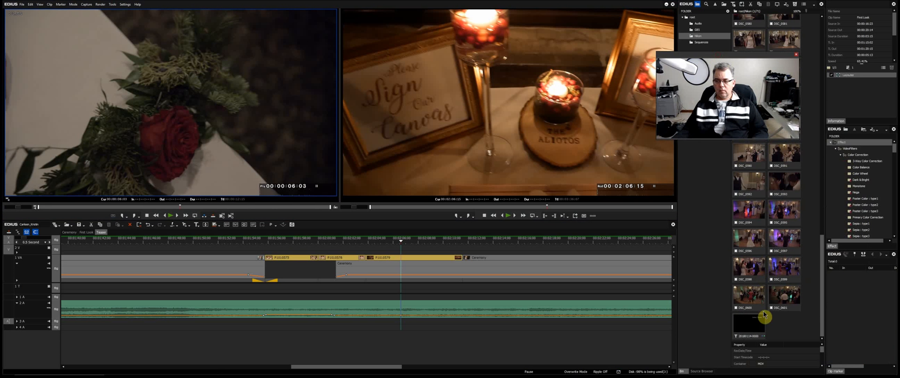
scroll(770, 279, up, 3)
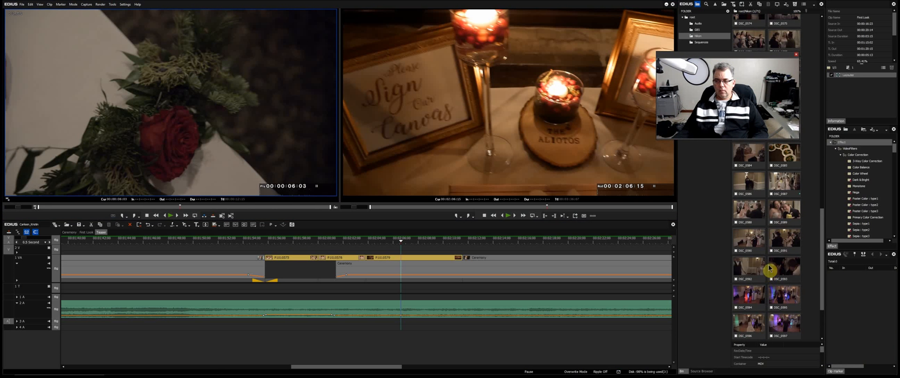
scroll(770, 268, up, 2)
double_click(789, 255)
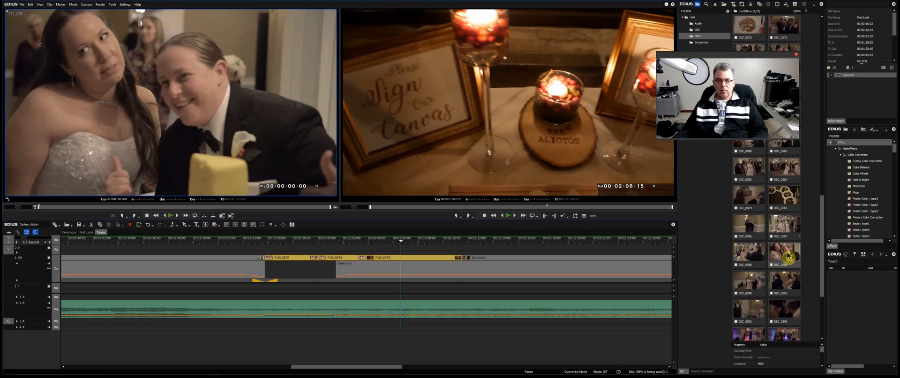
key(space)
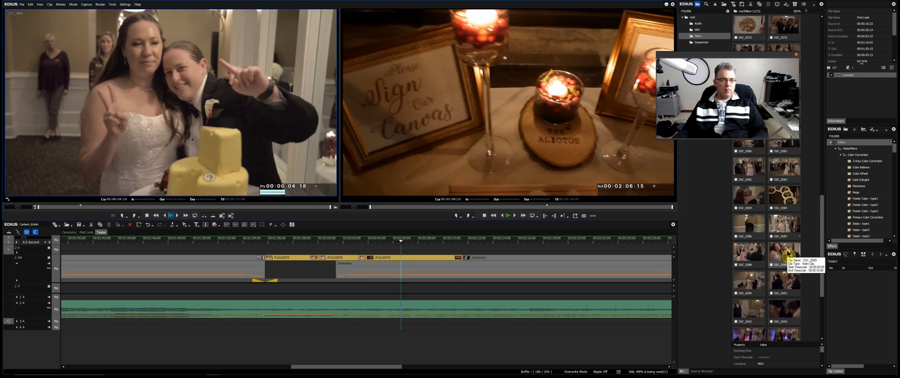
key(space)
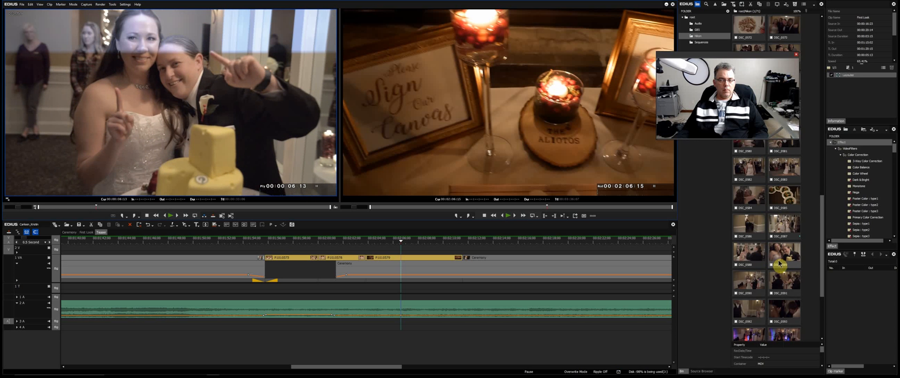
key(space)
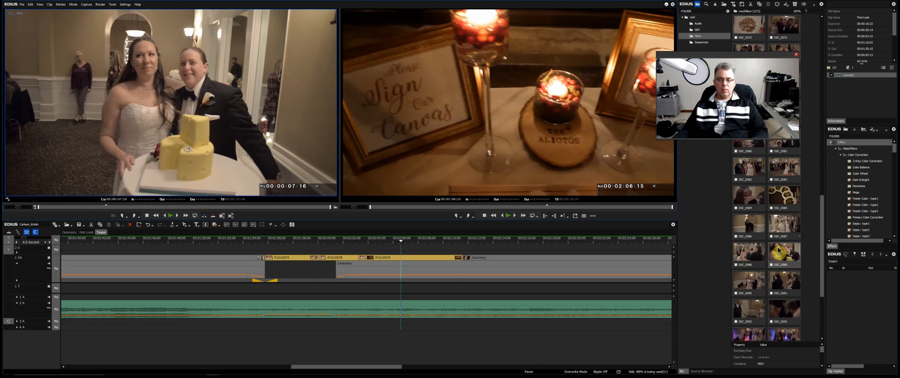
Preview the clip of the salad plates from the Nikon bin and return to the earlier clips.
scroll(780, 257, up, 3)
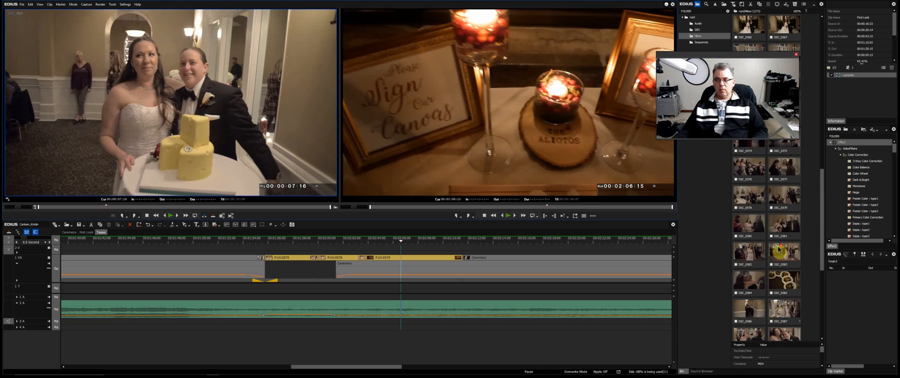
double_click(784, 286)
key(space)
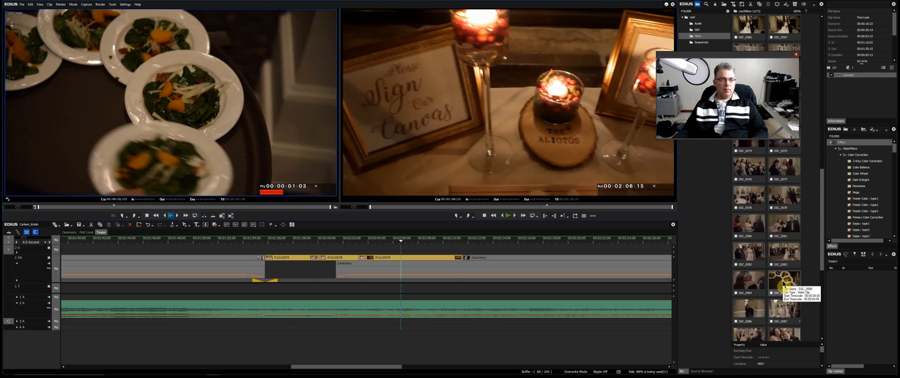
key(space)
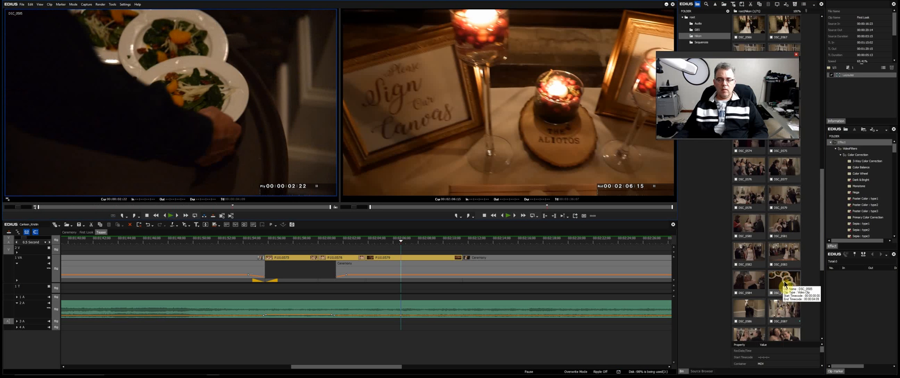
scroll(746, 81, up, 5)
drag(741, 54, 833, 278)
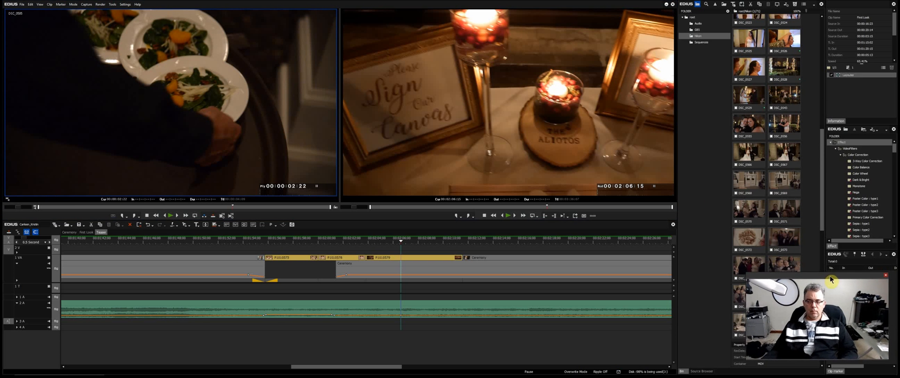
Browse the bin listed between Audio and Nikon, then open and scrub through the clip of rings on the vows booklet.
click(697, 30)
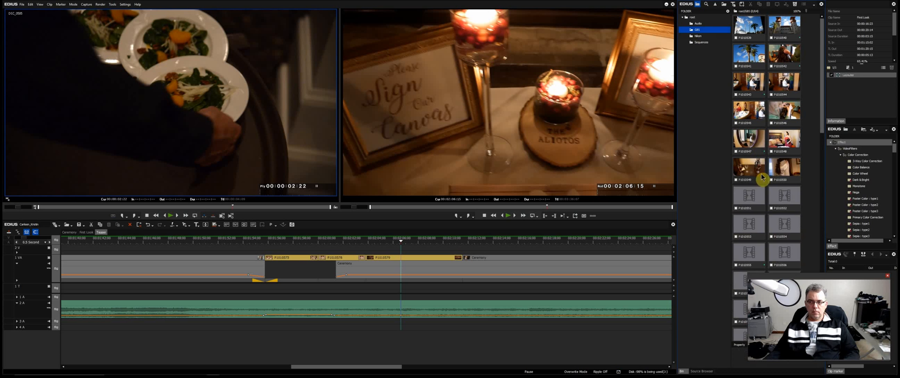
scroll(768, 186, down, 3)
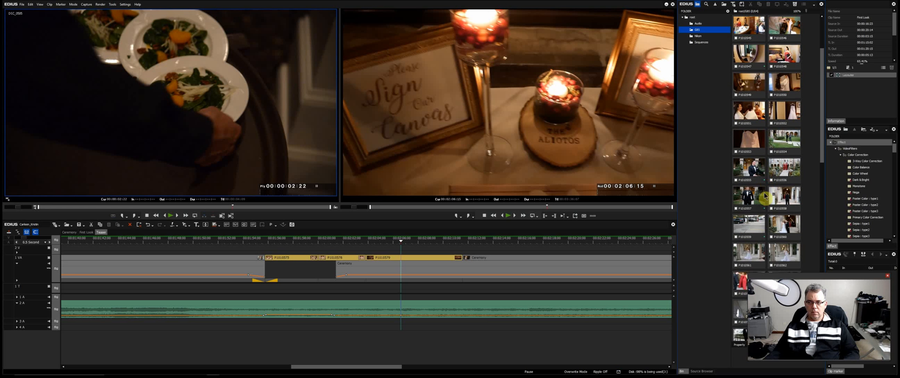
scroll(765, 196, down, 9)
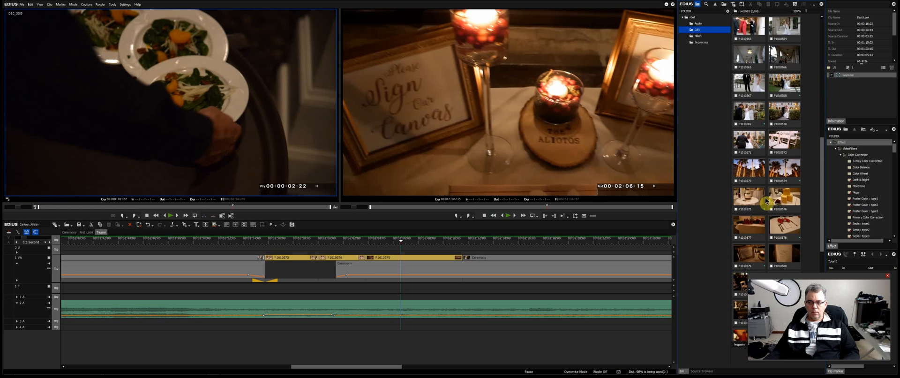
scroll(766, 200, down, 3)
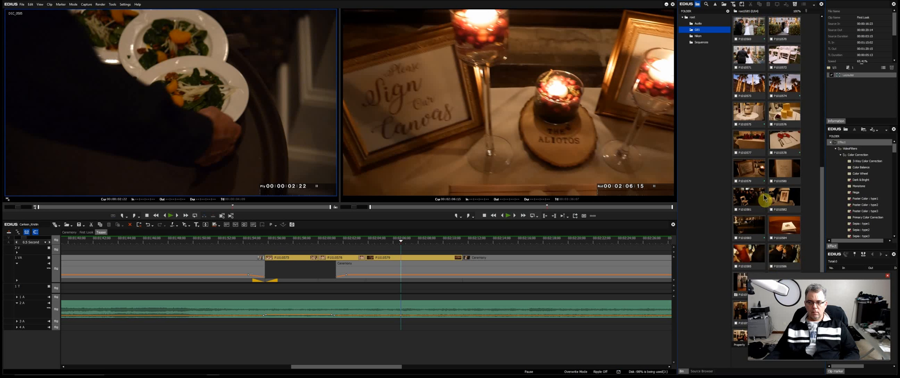
scroll(761, 201, down, 2)
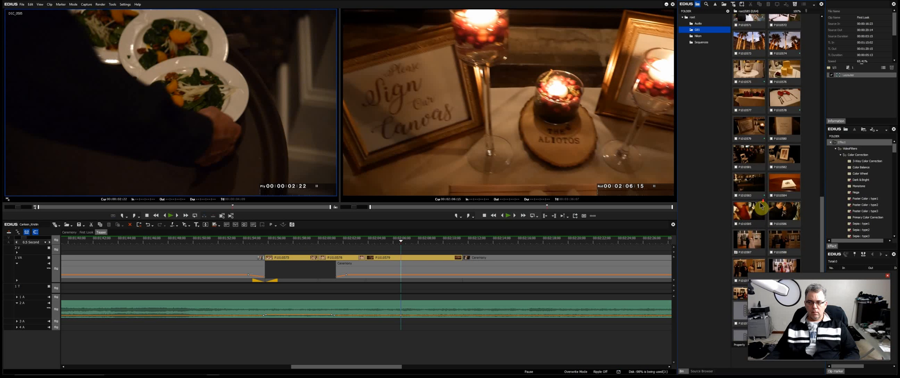
scroll(760, 202, down, 2)
double_click(782, 147)
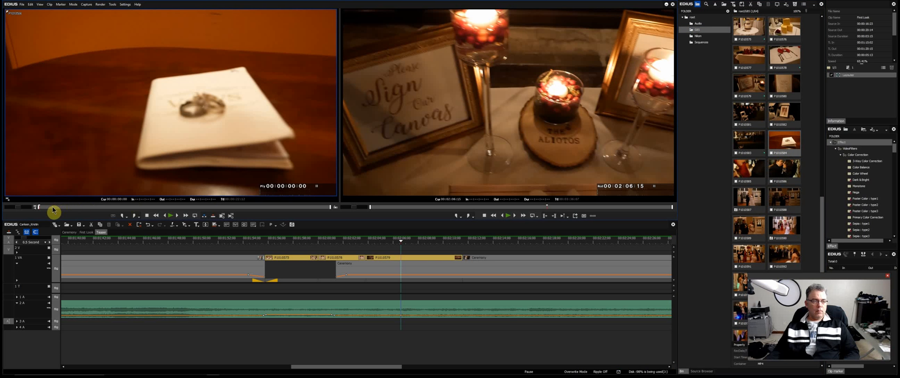
mouse_move(52, 208)
mouse_down()
mouse_move(99, 221)
mouse_move(200, 207)
mouse_up()
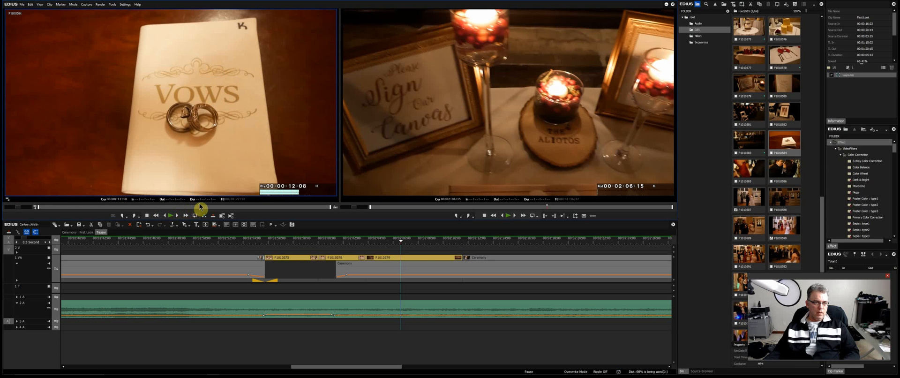
Play through the vows-and-rings source clip and mark its in point at 00:00:16:10 and out point at 00:00:22:08.
click(123, 216)
key(space)
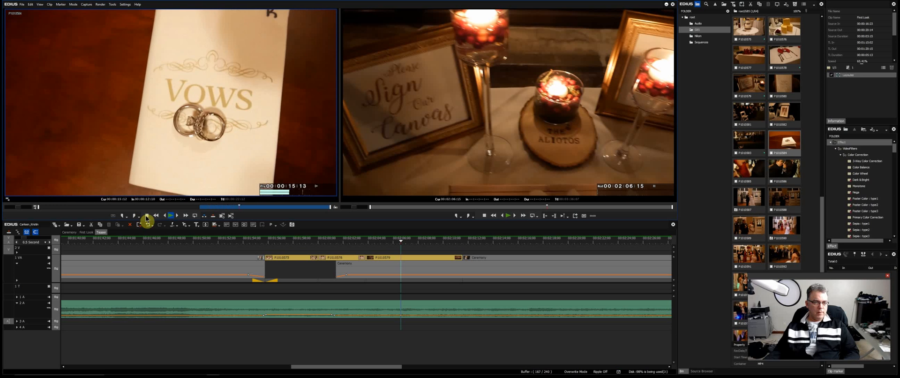
click(147, 216)
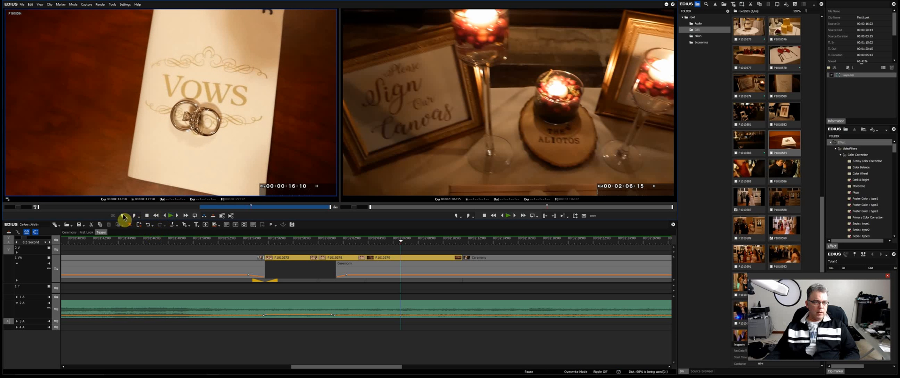
key(space)
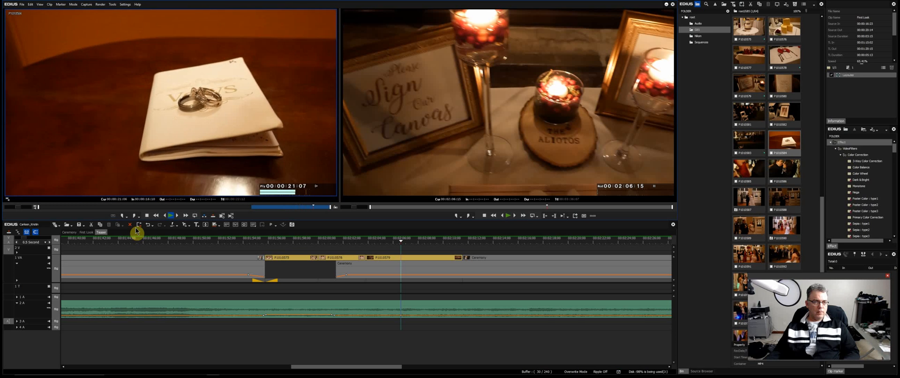
key(space)
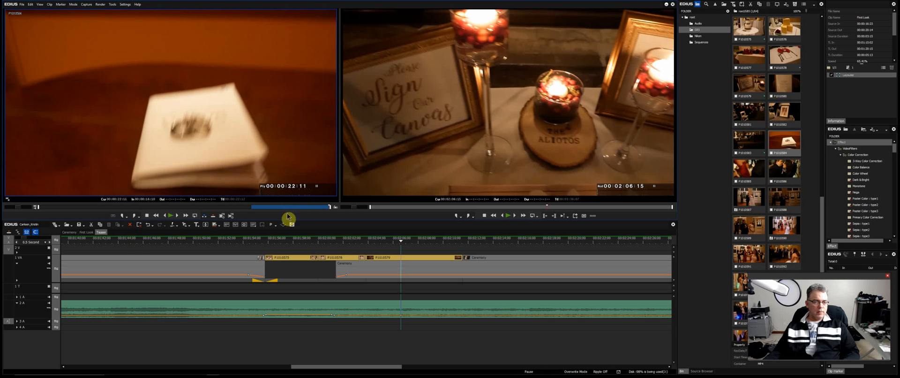
click(326, 205)
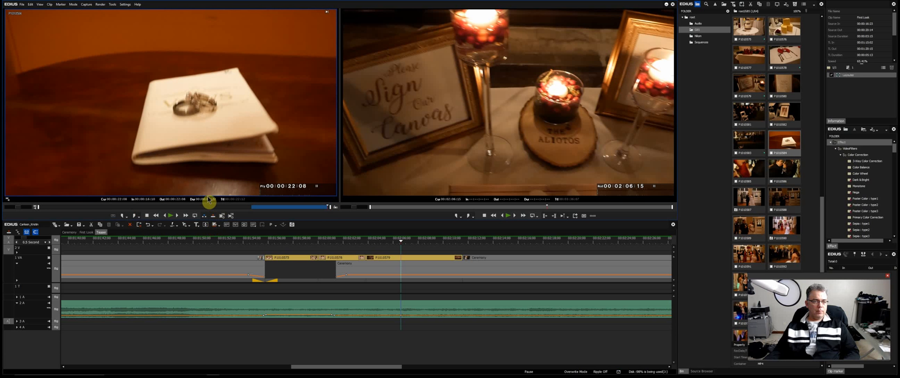
Place the marked vows-and-rings clip on track 2V, ending at the Ceremony clip's start, and delete its audio portion.
drag(232, 171, 383, 252)
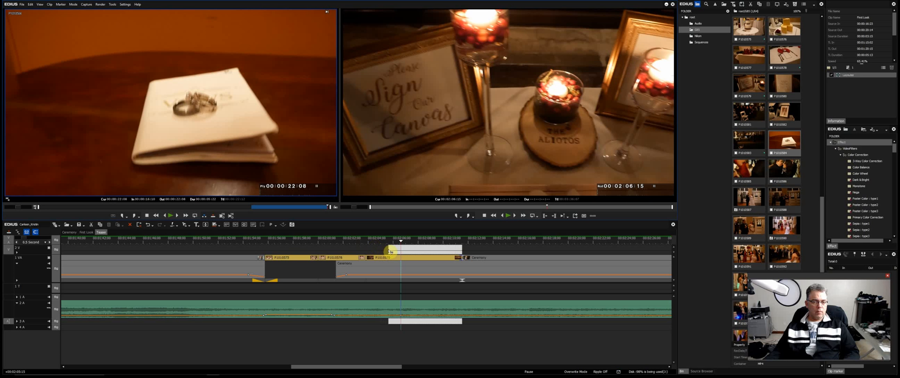
drag(390, 252, 388, 252)
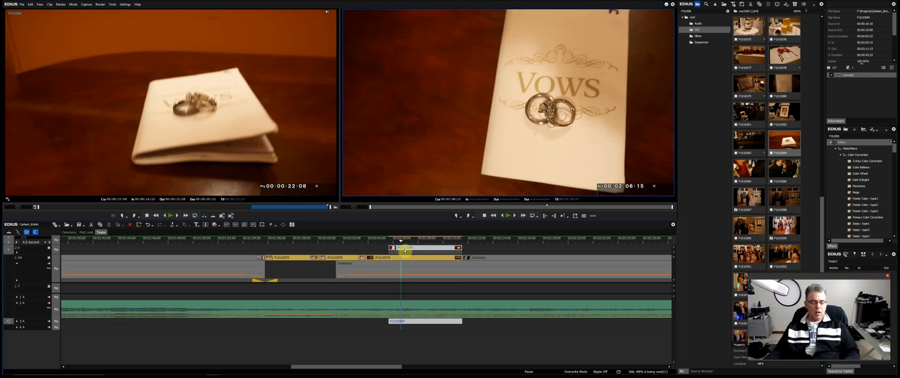
key(alt+a)
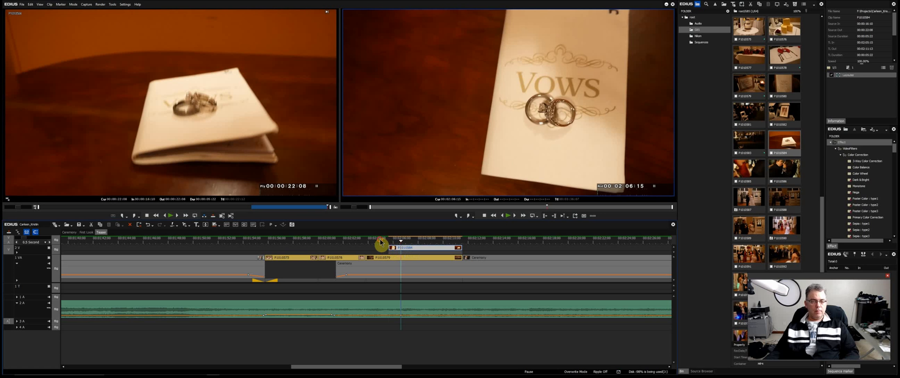
Trim the start of the vows-and-rings clip to source in 00:00:17:14 and apply the Stabilizer filter to it.
drag(380, 241, 412, 245)
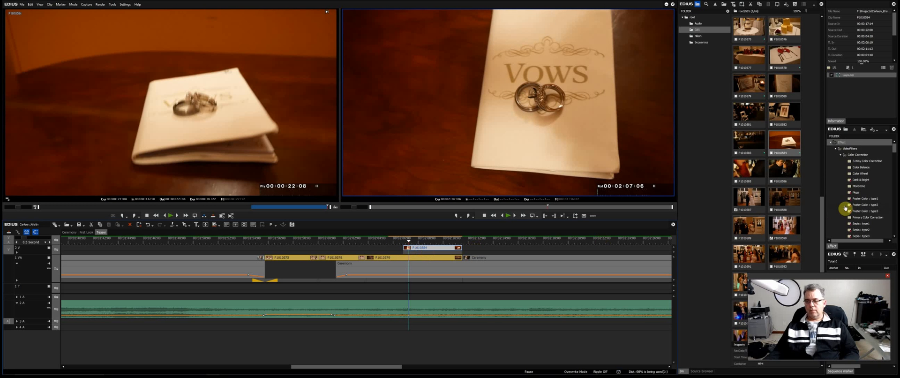
scroll(874, 203, down, 6)
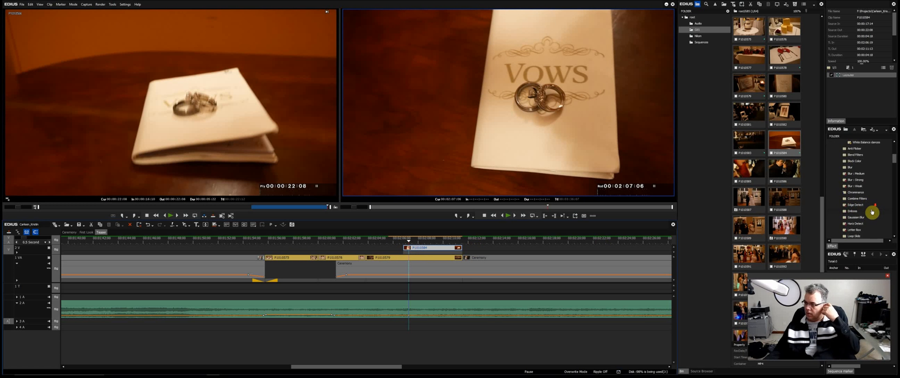
scroll(877, 216, down, 8)
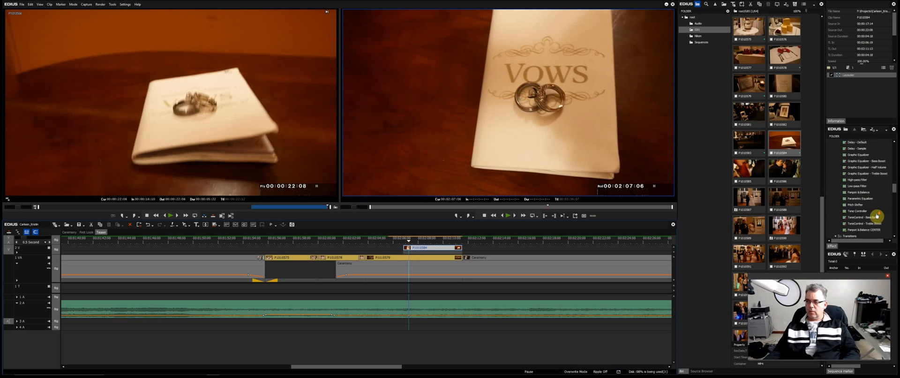
scroll(875, 218, down, 8)
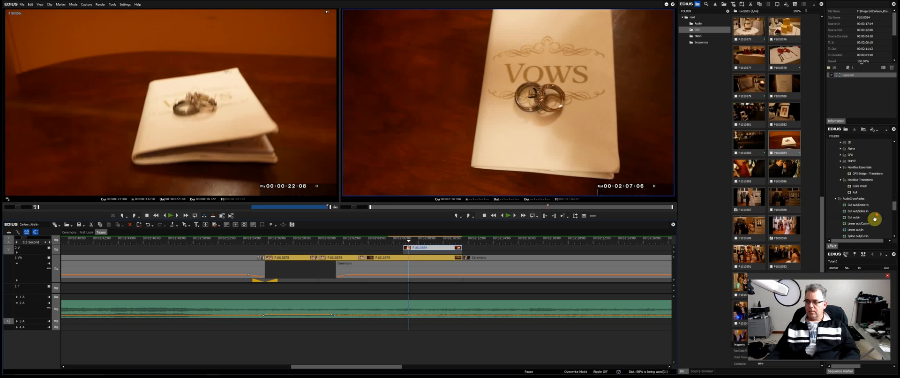
scroll(876, 210, up, 15)
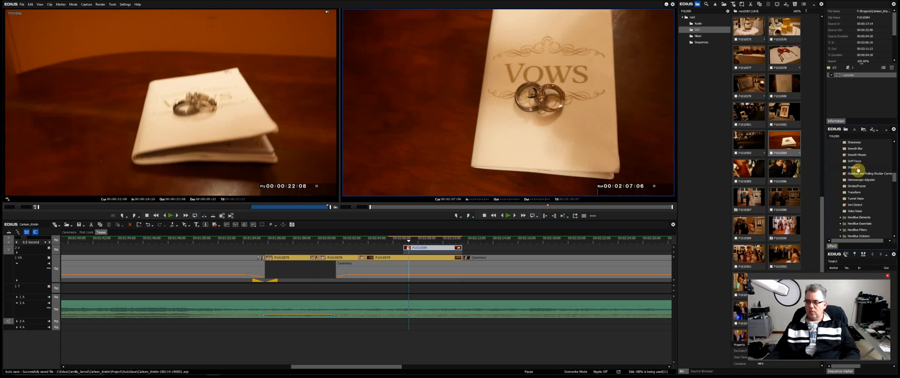
drag(861, 171, 438, 250)
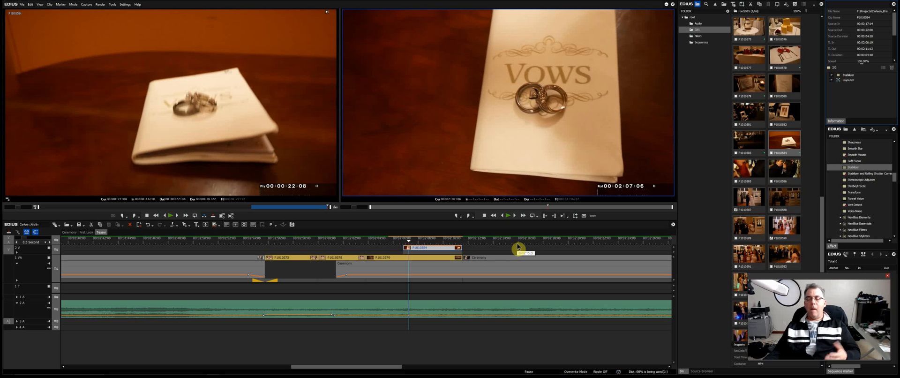
Play the stabilized vows-and-rings clip on the timeline from just before its start to check its motion.
click(396, 243)
key(space)
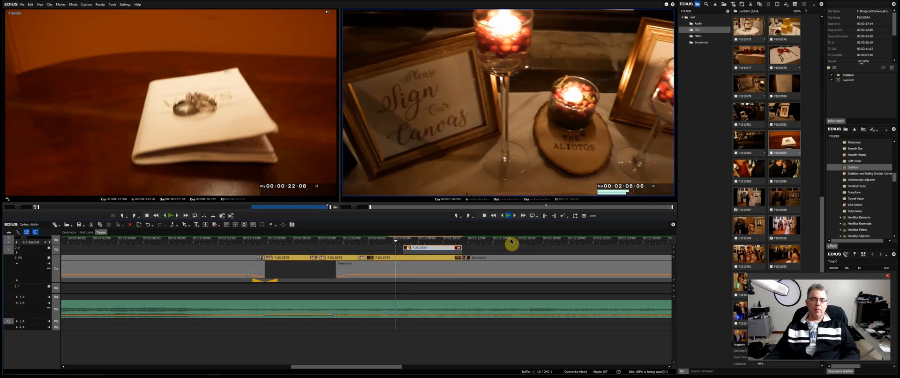
key(space)
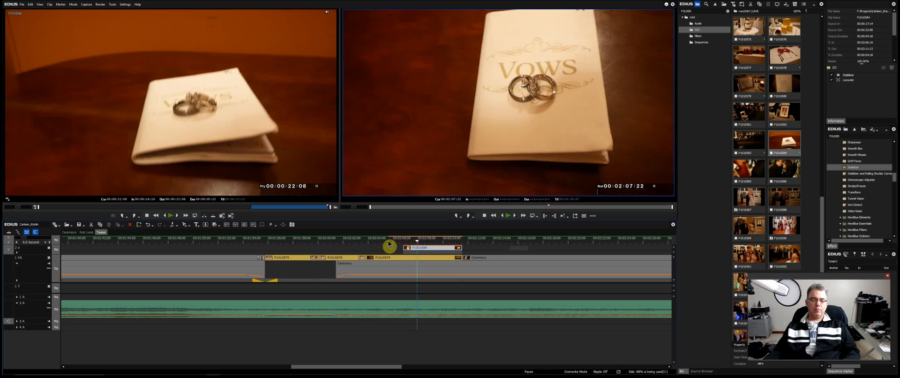
click(385, 240)
key(space)
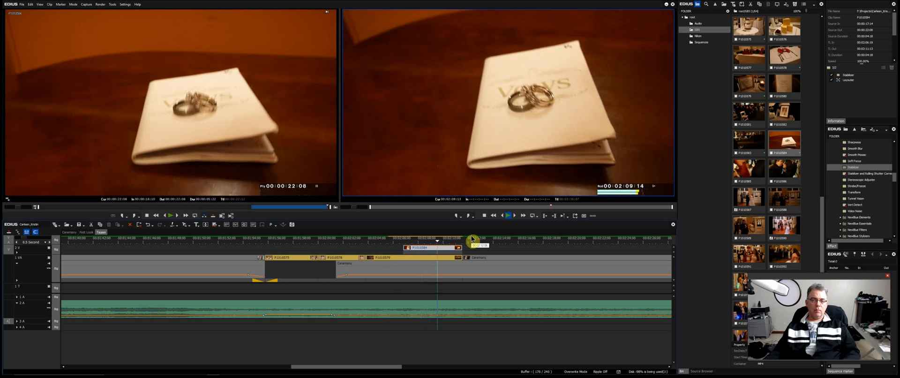
key(space)
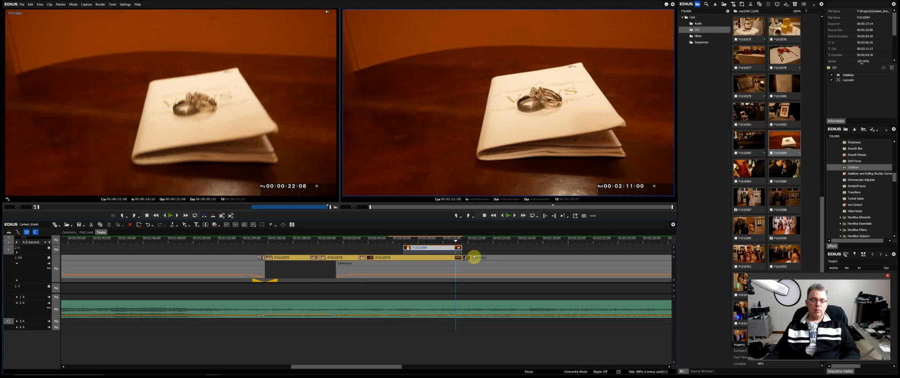
Shorten the vows-and-rings clip to 00:00:04:05 from its end, move it against the Ceremony clip's start, and play it.
drag(463, 250, 456, 249)
click(393, 240)
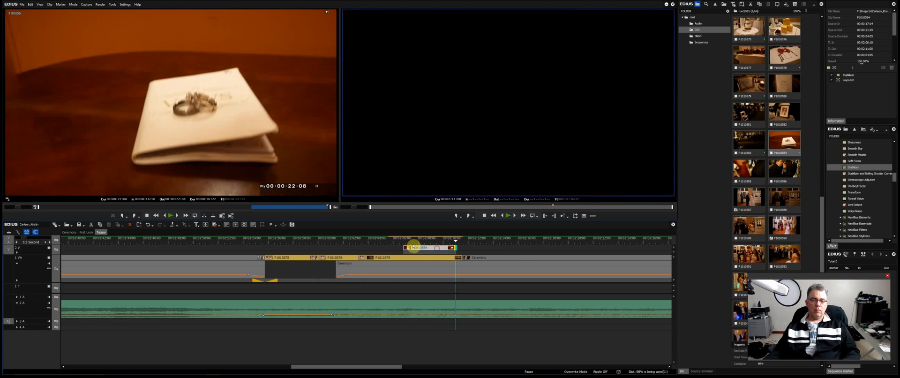
key(space)
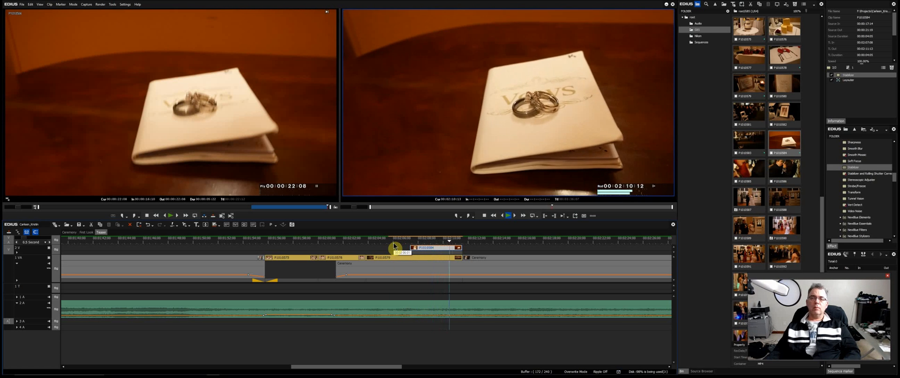
key(space)
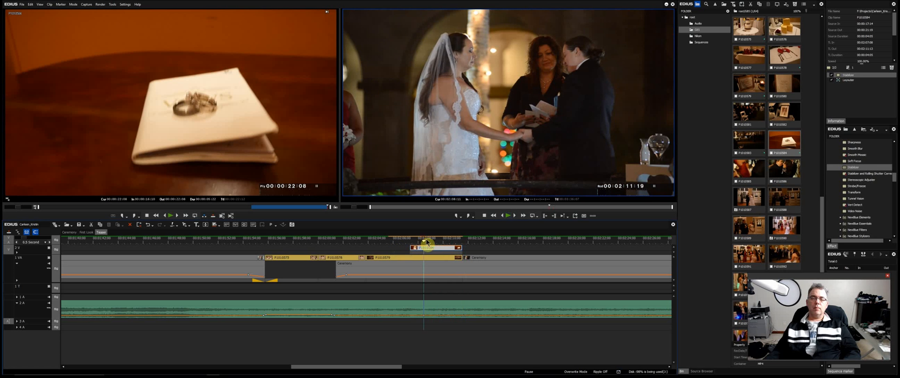
Replay the repositioned vows-and-rings clip to check the camera movement and the cut into the ceremony.
click(424, 239)
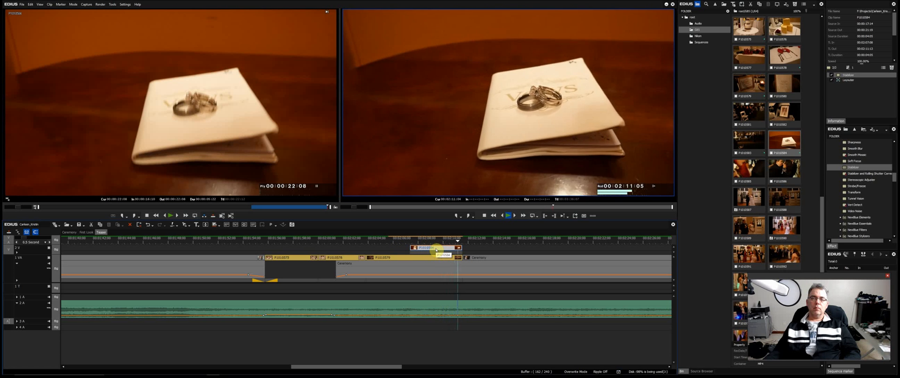
click(414, 243)
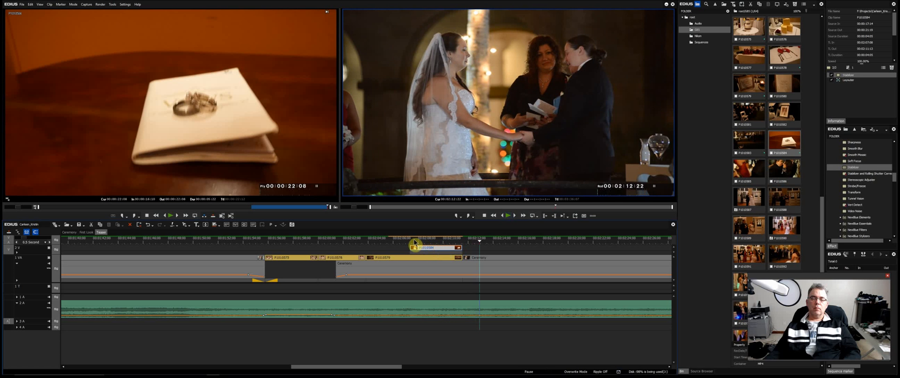
click(414, 242)
key(space)
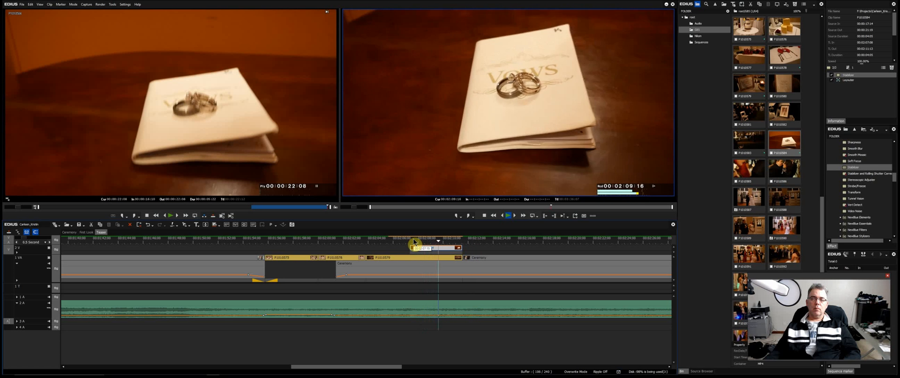
key(space)
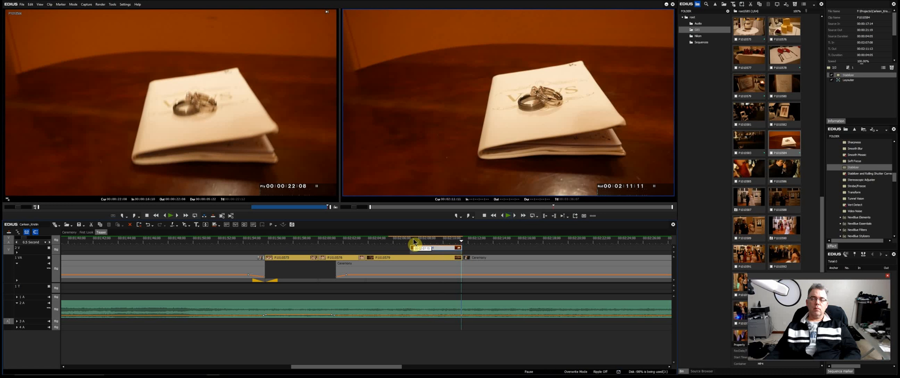
Play the original vows-and-rings clip from about 00:00:04:23 to 00:00:11:08 in the source player, then replay the timeline version.
click(86, 207)
drag(86, 208, 99, 215)
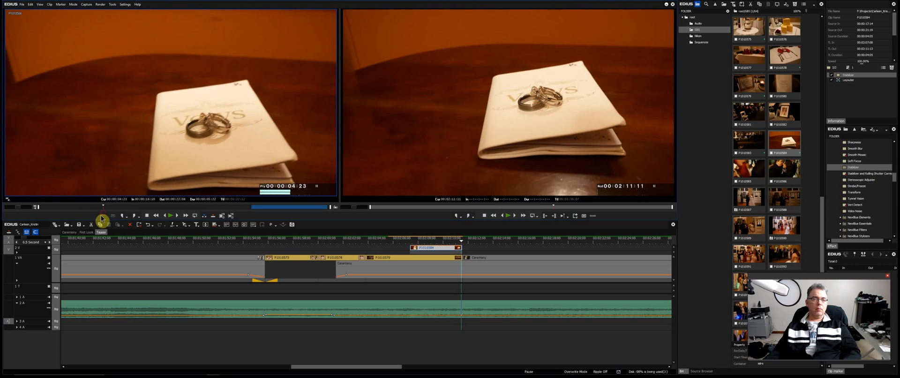
key(space)
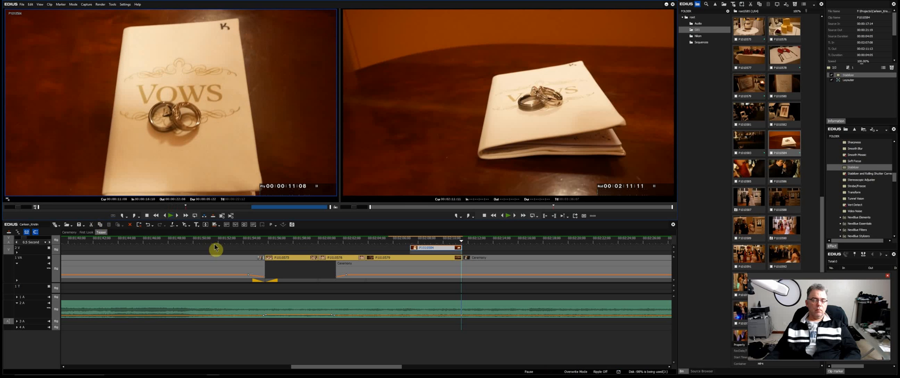
click(417, 241)
key(space)
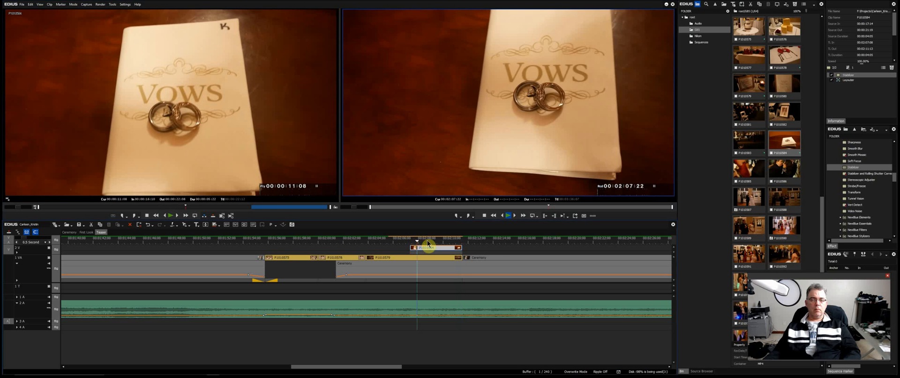
Pause the timeline and review the smoothness settings of the Stabilizer effect on the vows-and-rings clip.
key(space)
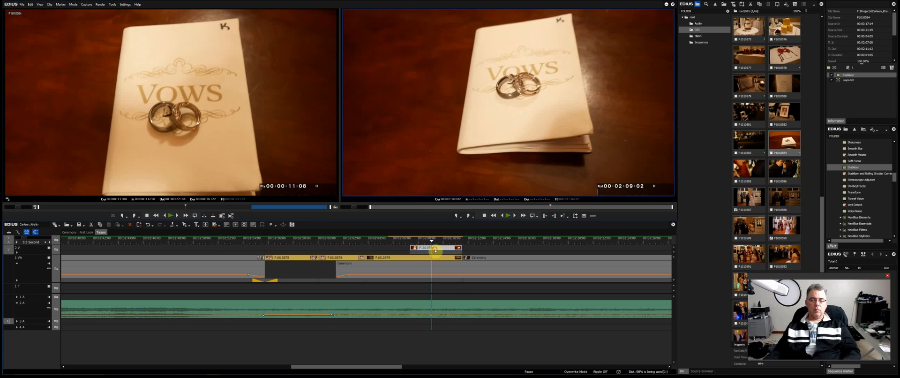
double_click(852, 75)
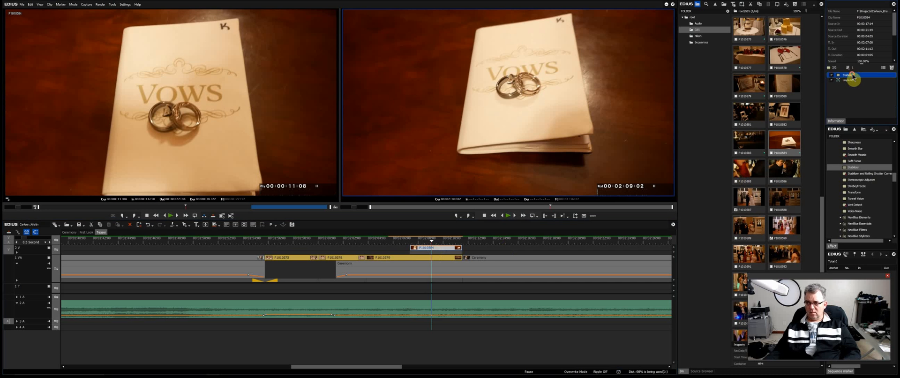
click(870, 32)
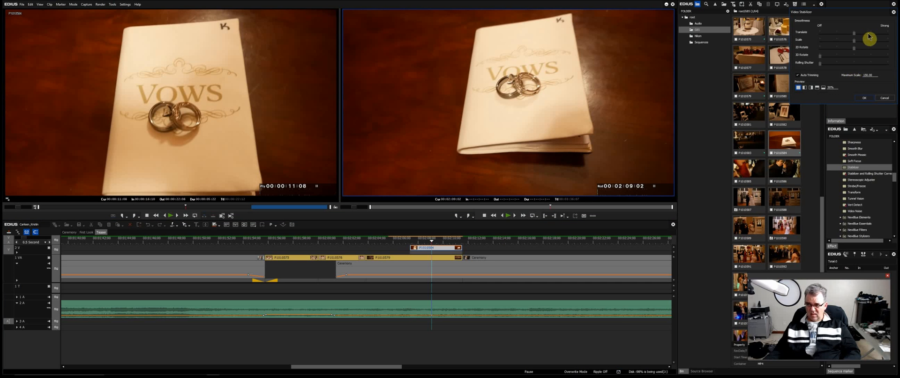
click(865, 100)
Play the timeline from the start of the stabilized vows-and-rings clip on through the cut into the ceremony.
click(413, 245)
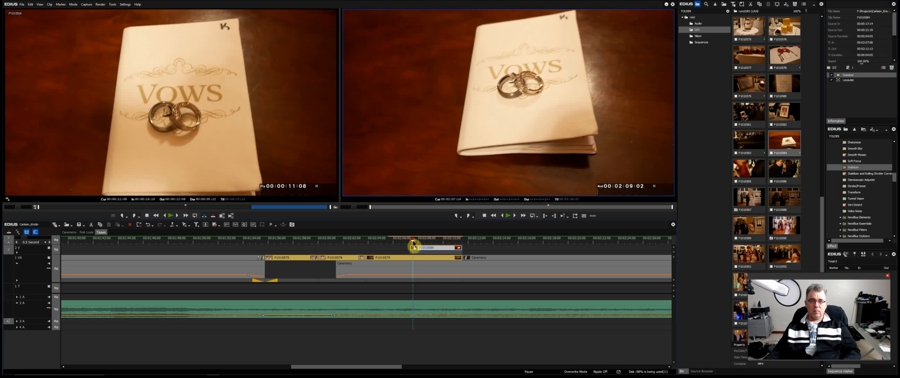
key(space)
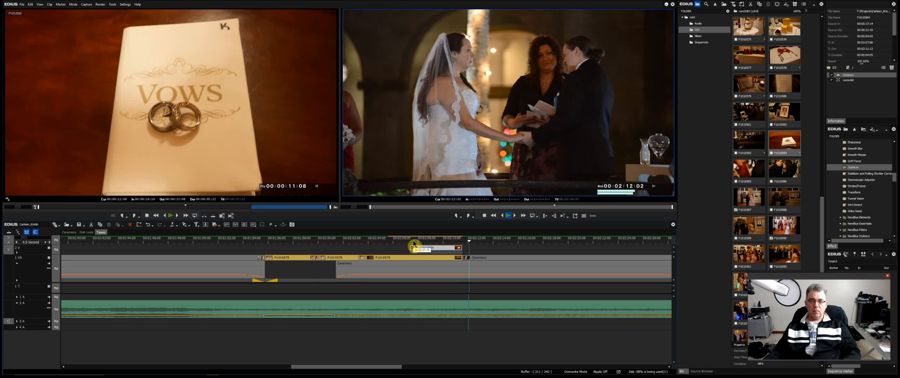
key(space)
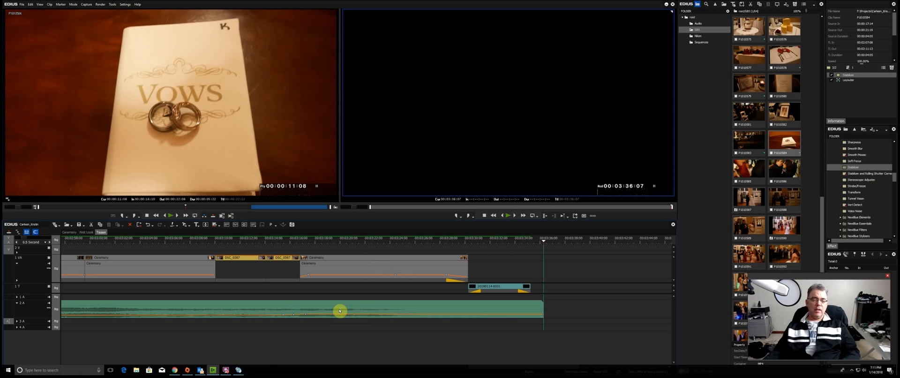
Return to the vows-and-rings clip on the timeline and place the playhead on it at 00:02:08:02.
drag(514, 369, 417, 370)
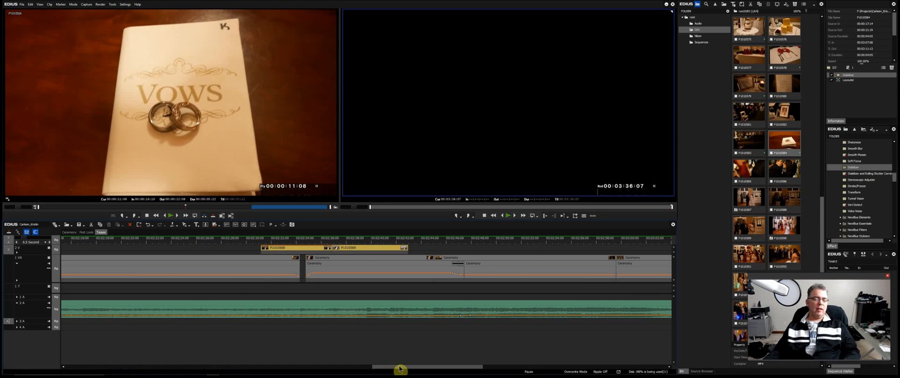
drag(405, 371, 336, 370)
click(343, 247)
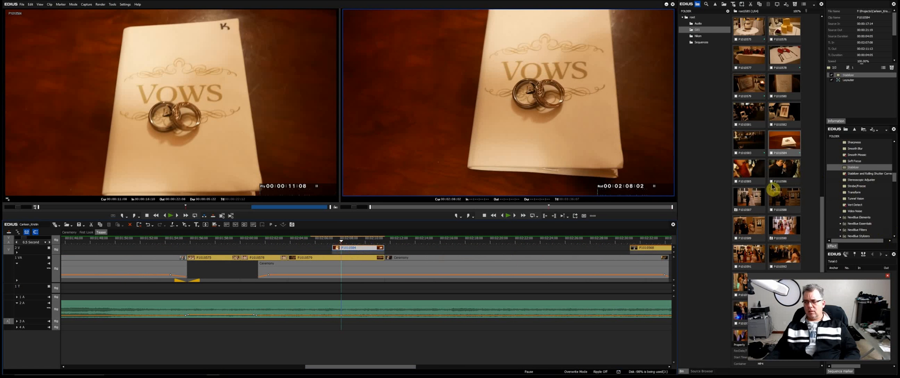
Browse the current bin folder and load the couple's entrance, the close-up embrace and the ceremony clip one after another in the source player.
scroll(773, 187, down, 2)
scroll(779, 190, down, 1)
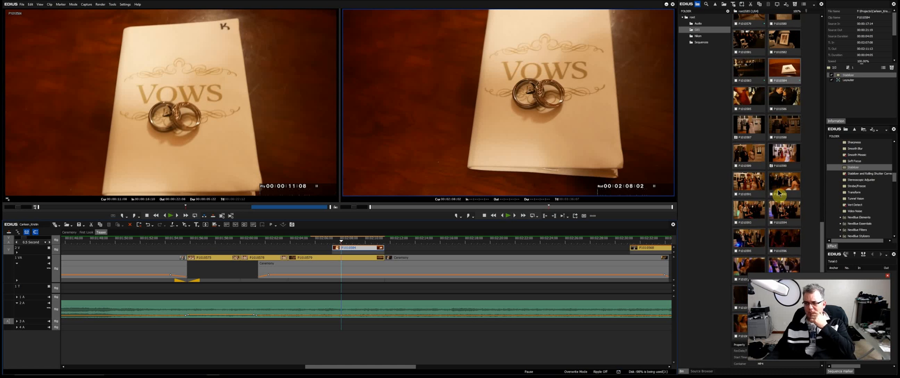
scroll(781, 201, up, 3)
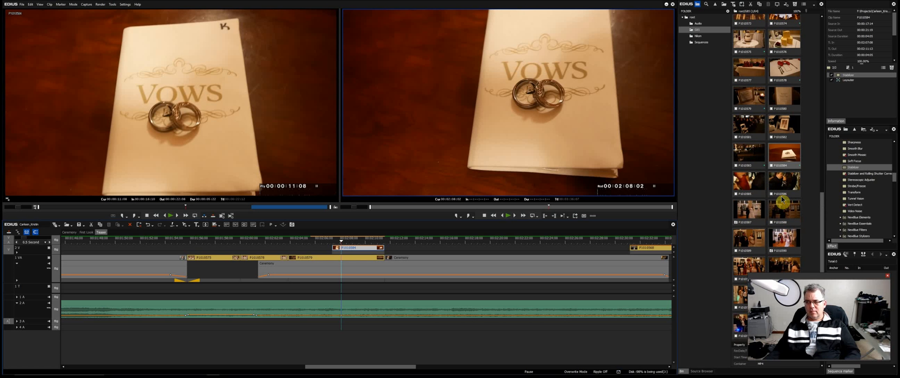
scroll(782, 200, up, 2)
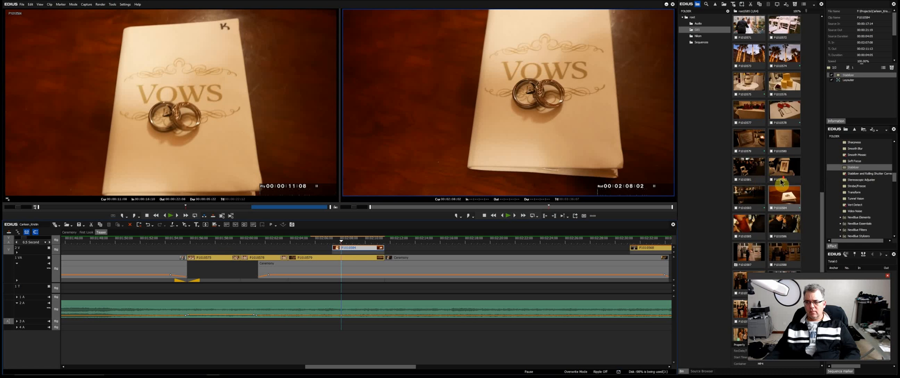
scroll(782, 181, down, 2)
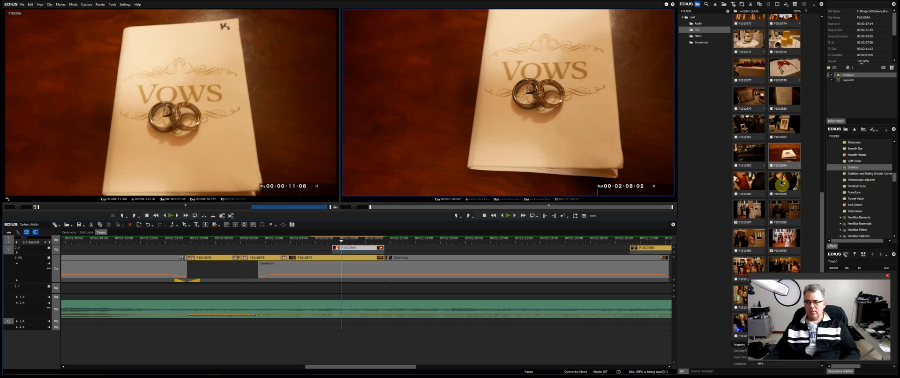
double_click(749, 215)
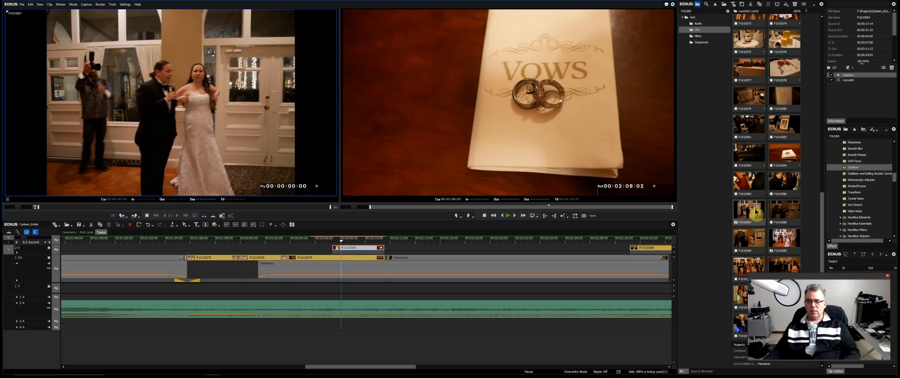
double_click(787, 189)
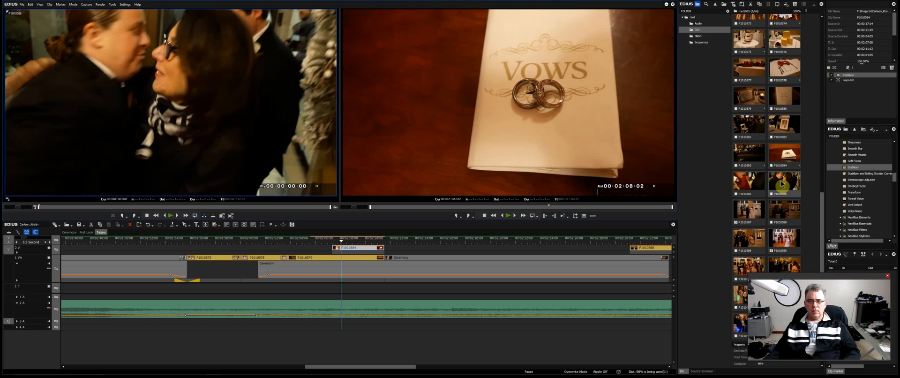
double_click(755, 154)
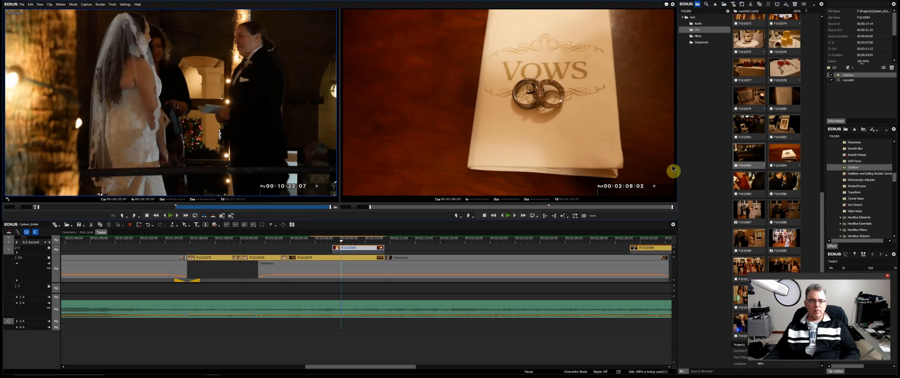
Preview two reception clips in the source player, scrubbing the dark dance-floor clip to 00:00:09:01 and the following guests clip to 00:00:18:22.
scroll(770, 199, down, 3)
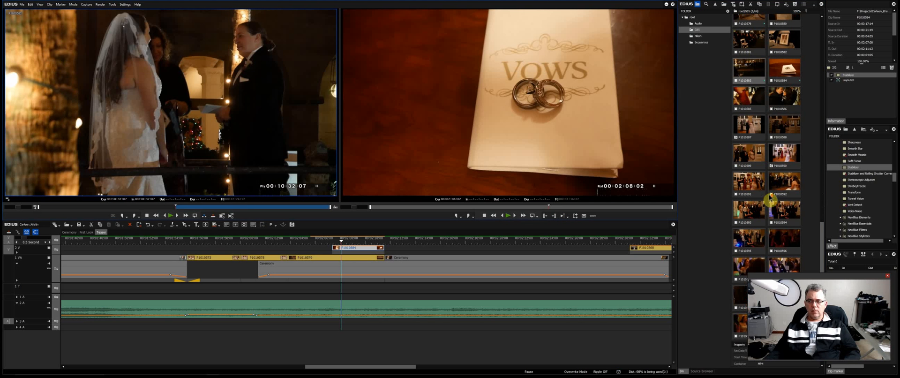
double_click(780, 237)
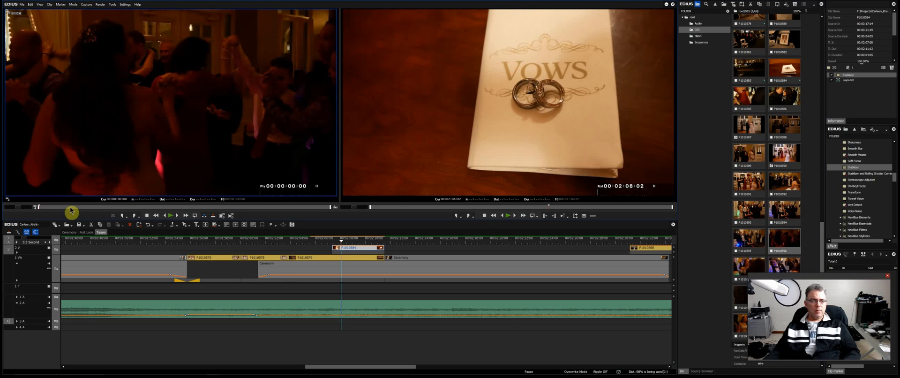
drag(70, 207, 170, 220)
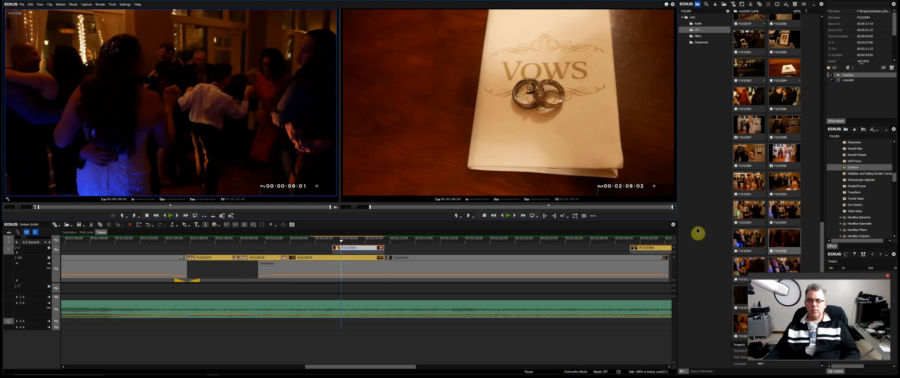
double_click(784, 267)
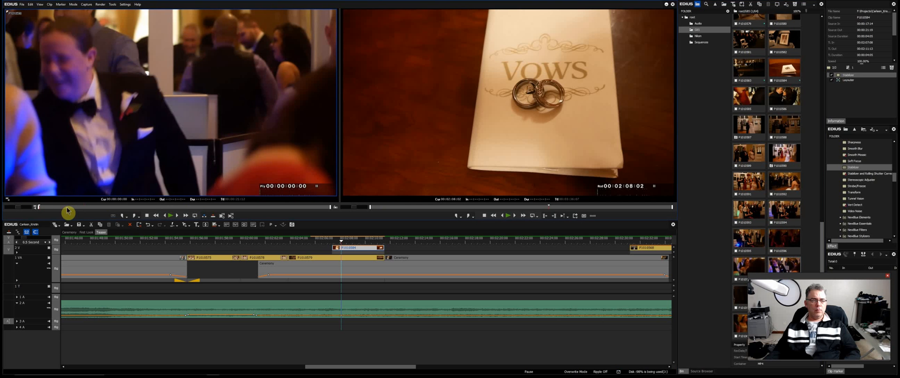
mouse_move(67, 206)
mouse_down()
mouse_move(196, 237)
mouse_move(294, 239)
mouse_up()
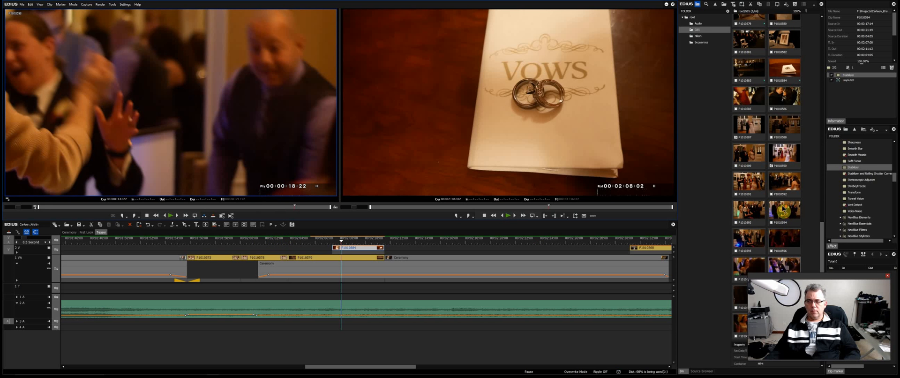
Open the Nikon bin folder, load the group selfie clip and scrub through it to 00:00:15:16.
click(698, 36)
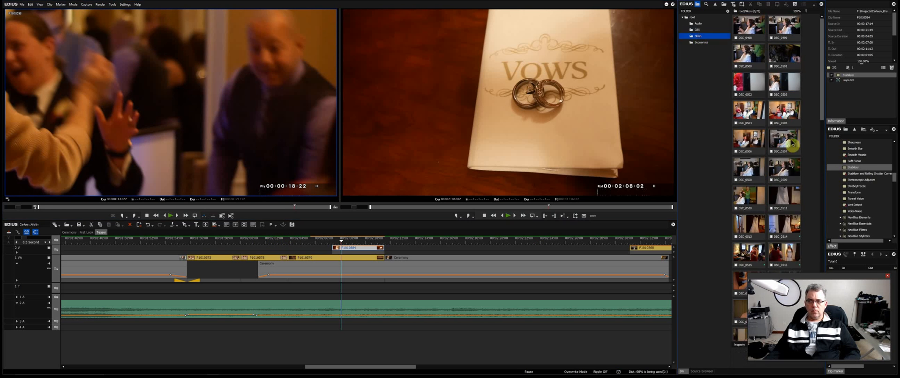
scroll(772, 198, down, 5)
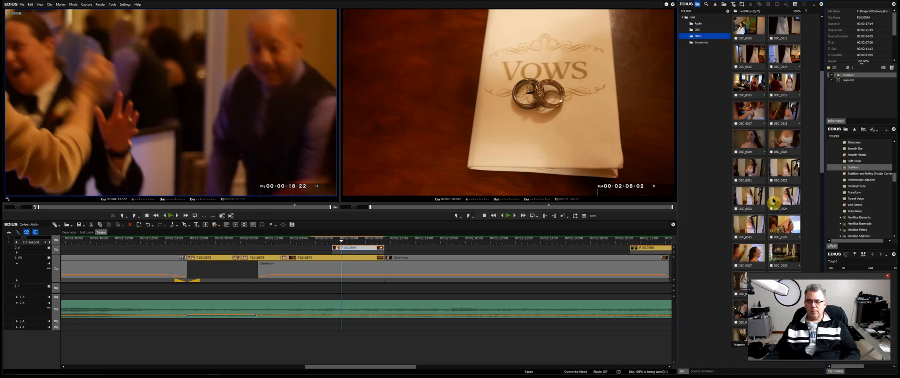
scroll(780, 206, down, 3)
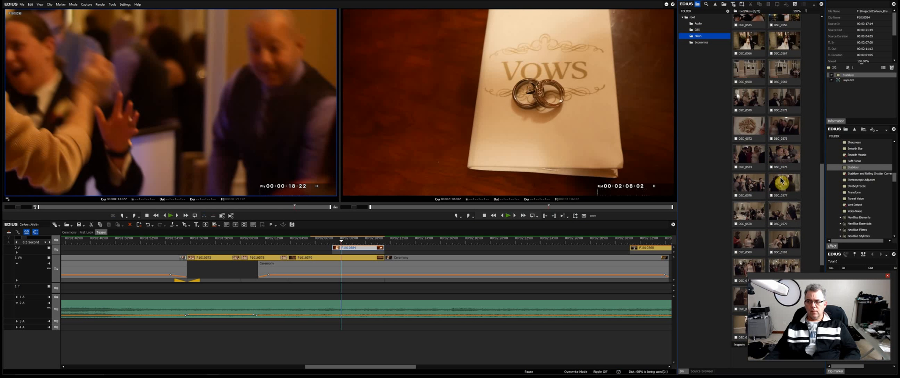
click(786, 160)
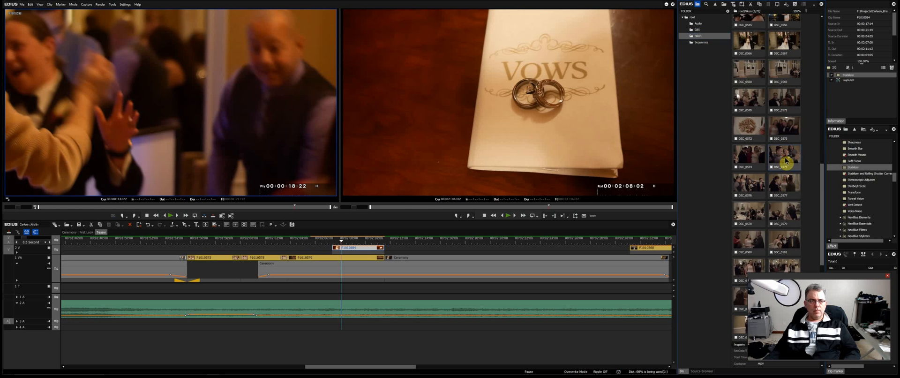
double_click(786, 160)
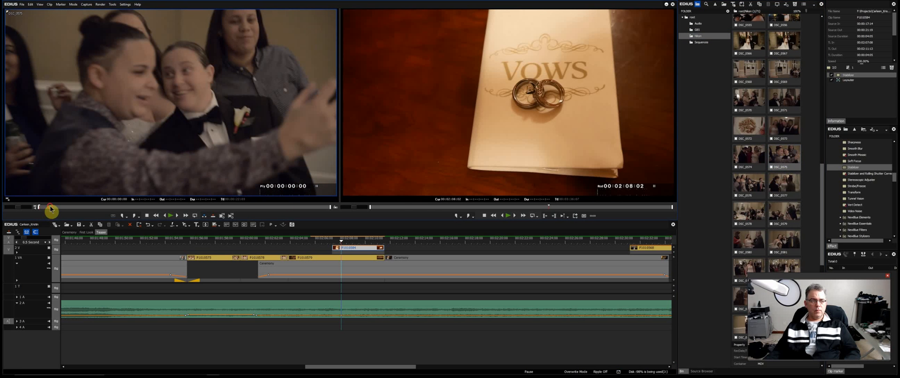
mouse_move(48, 207)
mouse_down()
mouse_move(87, 221)
mouse_move(245, 223)
mouse_up()
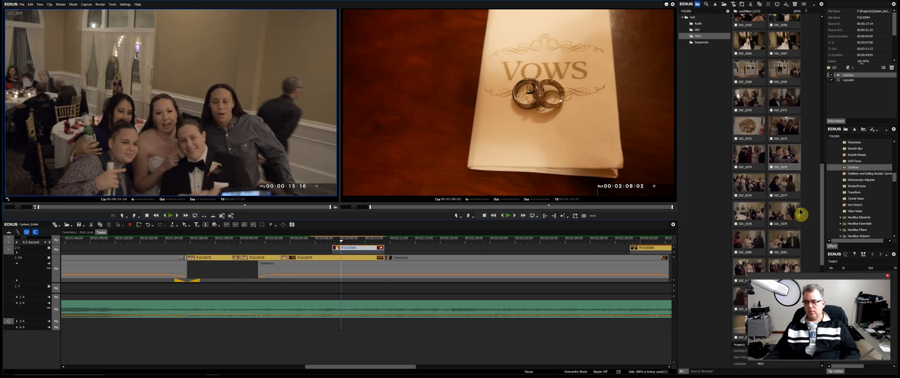
Scrub the clip of the bride greeting guests to 00:00:03:20 and the clip of her embracing an older man to 00:00:04:23.
scroll(800, 214, down, 2)
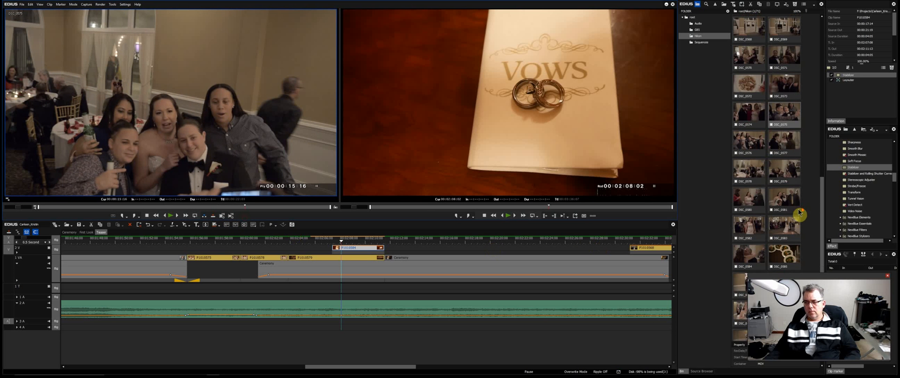
double_click(756, 199)
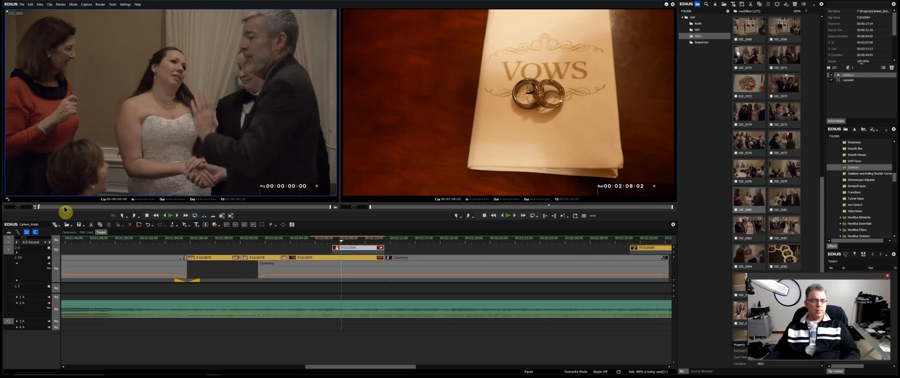
mouse_move(64, 207)
mouse_down()
mouse_move(112, 223)
mouse_move(205, 226)
mouse_up()
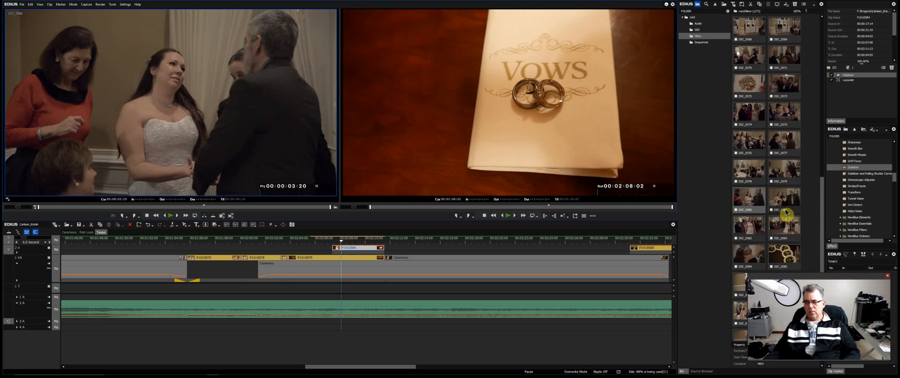
scroll(784, 208, down, 2)
click(749, 212)
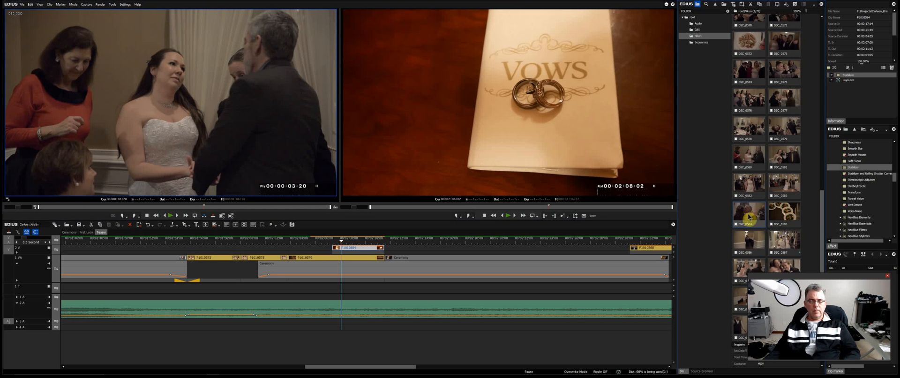
double_click(749, 213)
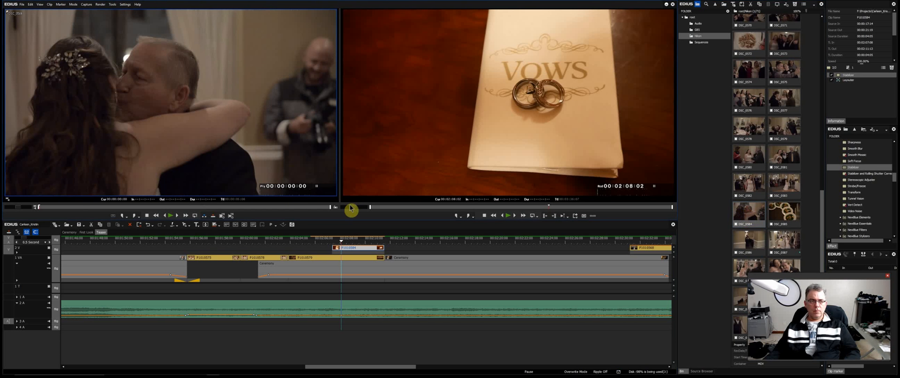
drag(59, 208, 330, 225)
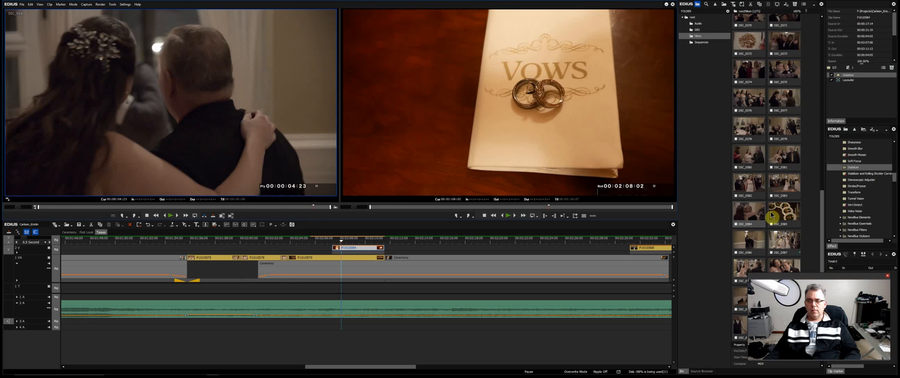
Load the clip of the bride dancing with the older man, scrub well into it, and play it up to 00:02:40:10.
double_click(785, 188)
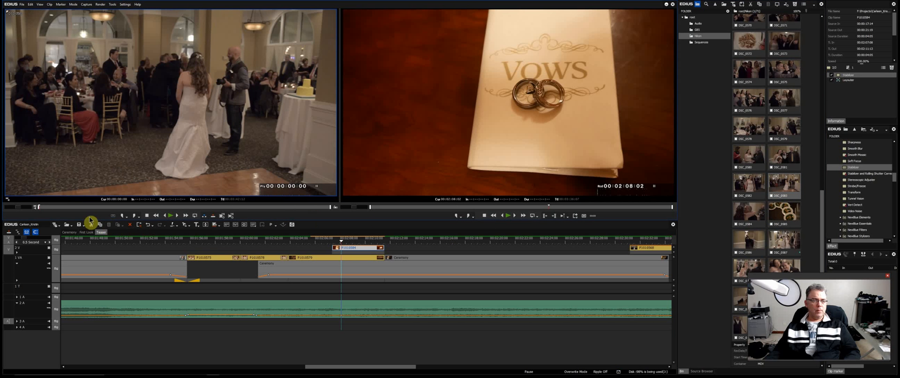
click(64, 207)
drag(64, 211, 245, 240)
key(space)
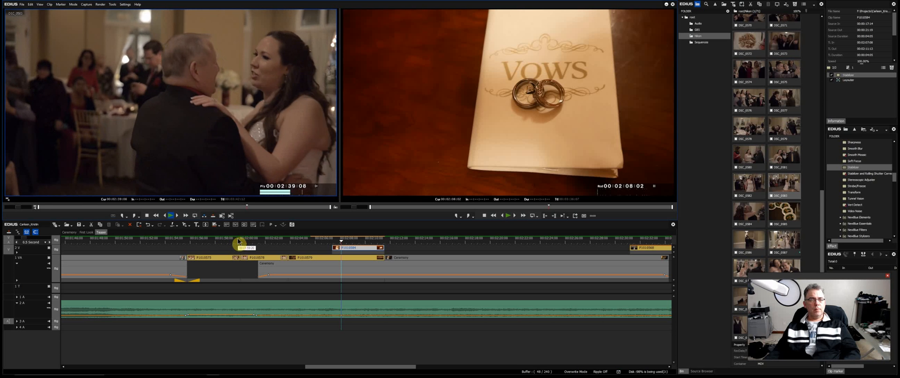
key(space)
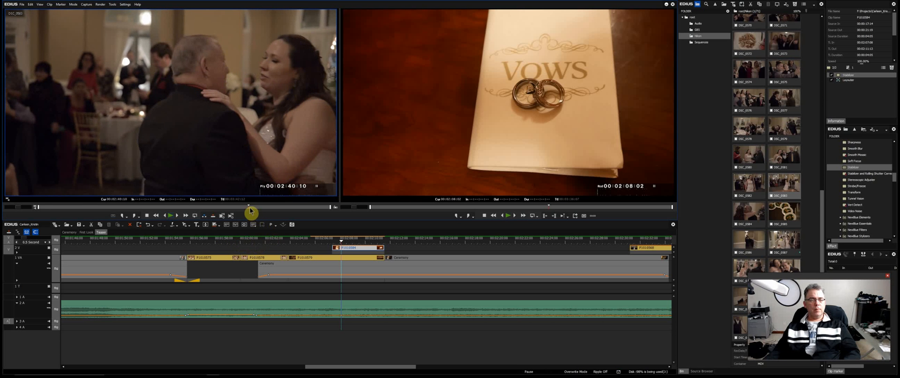
Load the clip of the couple's entrance through the doors from the bin and mark its In point at 00:01:09:22.
drag(249, 207, 288, 217)
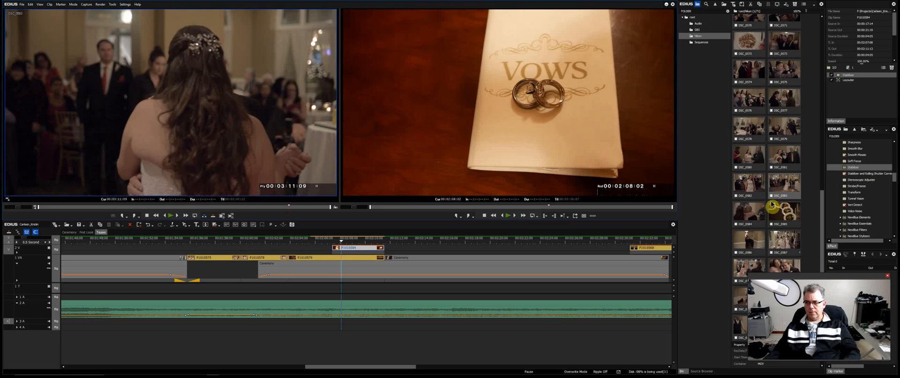
scroll(777, 203, up, 3)
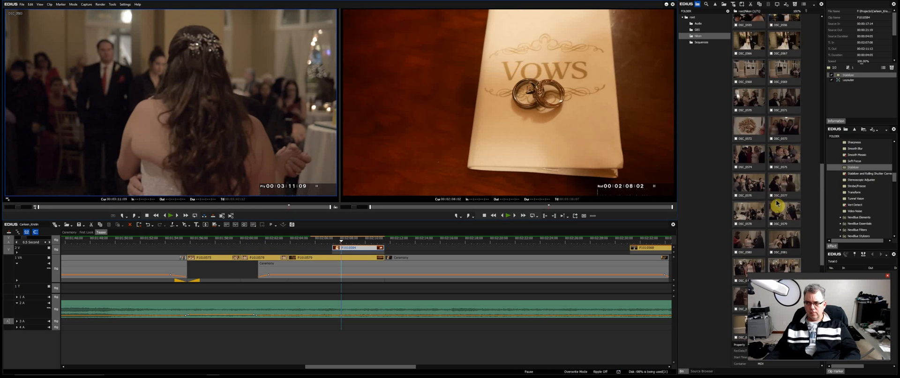
scroll(777, 203, up, 2)
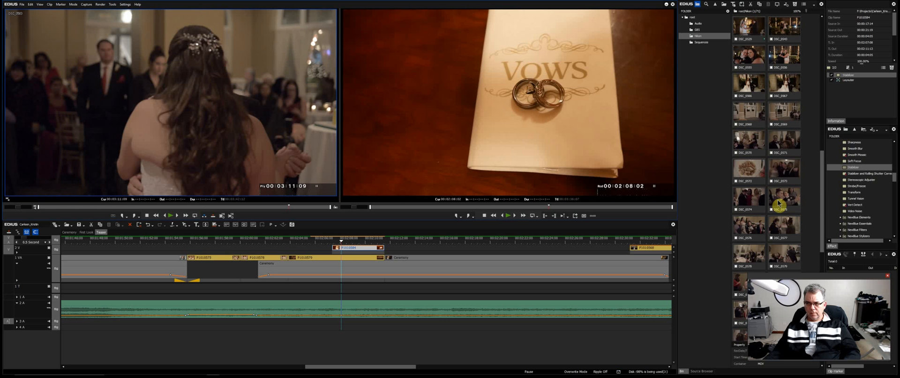
click(784, 114)
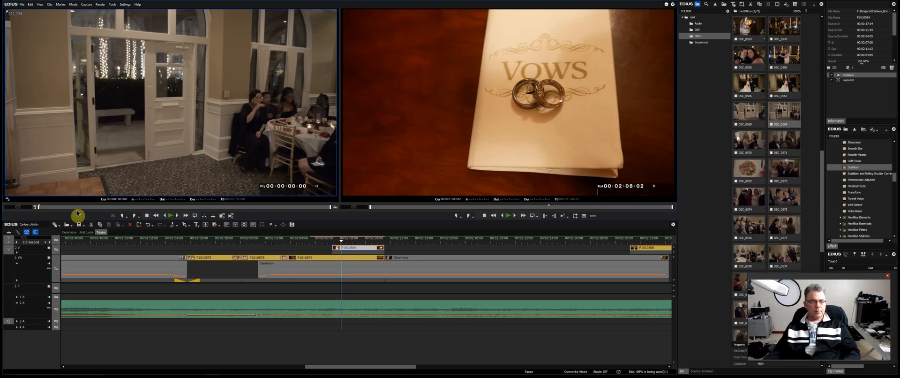
mouse_move(77, 207)
mouse_down()
mouse_move(184, 226)
mouse_move(171, 226)
mouse_up()
click(127, 216)
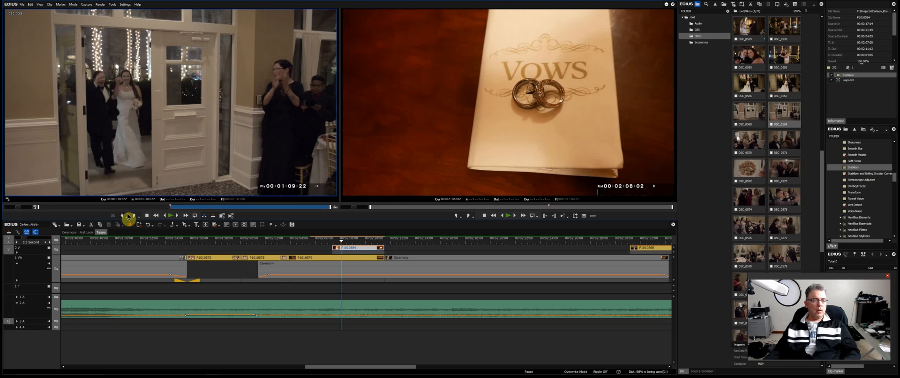
Play the entrance clip forward and mark its Out point at 00:01:13:16.
click(181, 208)
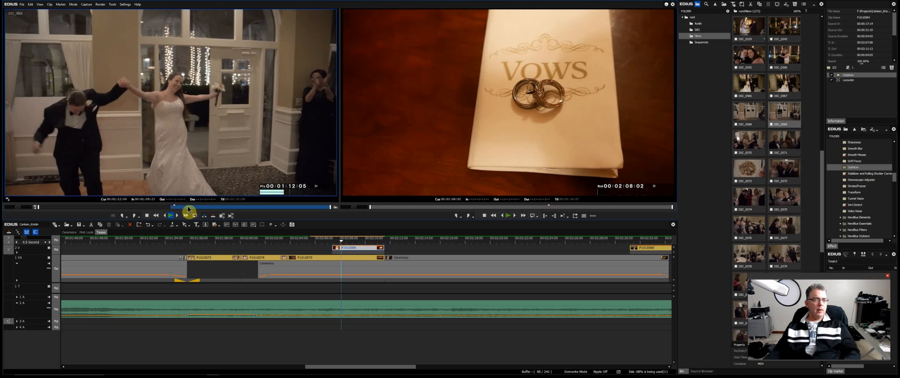
click(130, 217)
key(space)
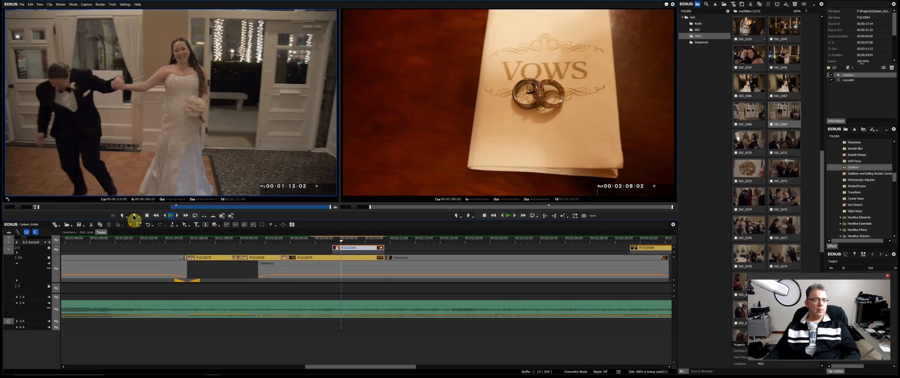
key(space)
click(134, 216)
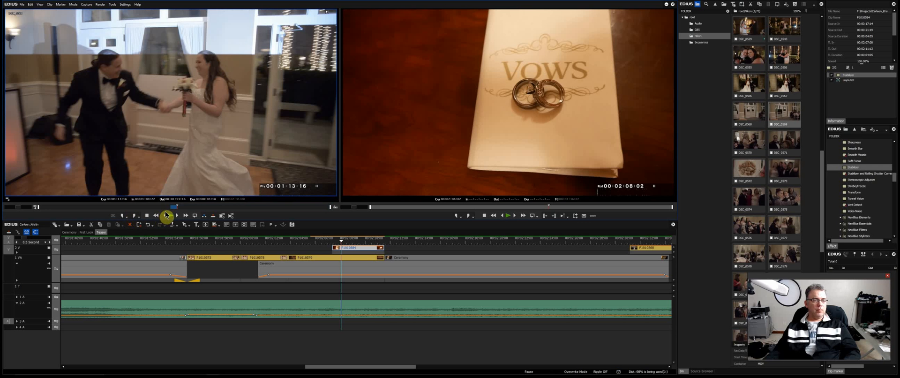
Overwrite the vows-and-rings clip on the upper video track with the marked entrance clip and delete the leftover piece after it.
drag(228, 187, 334, 251)
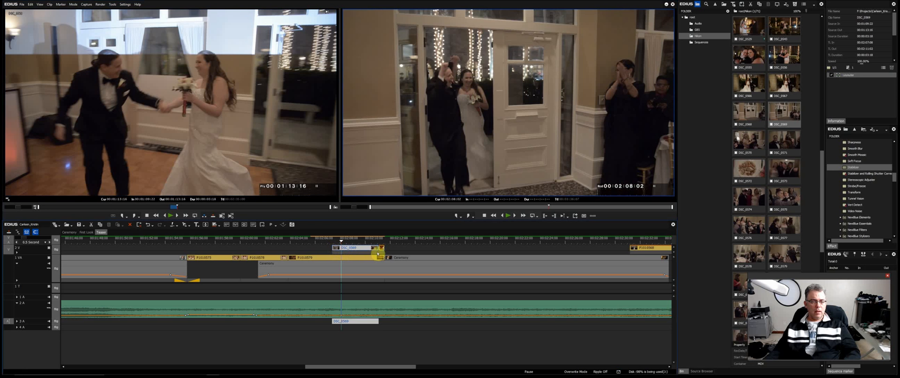
click(382, 249)
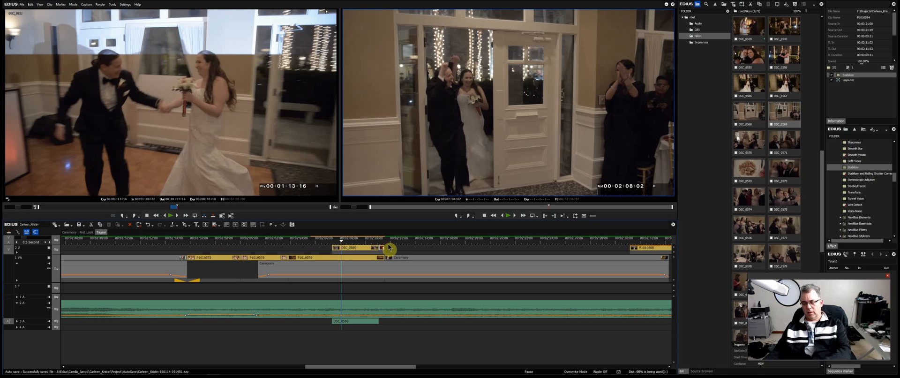
key(Delete)
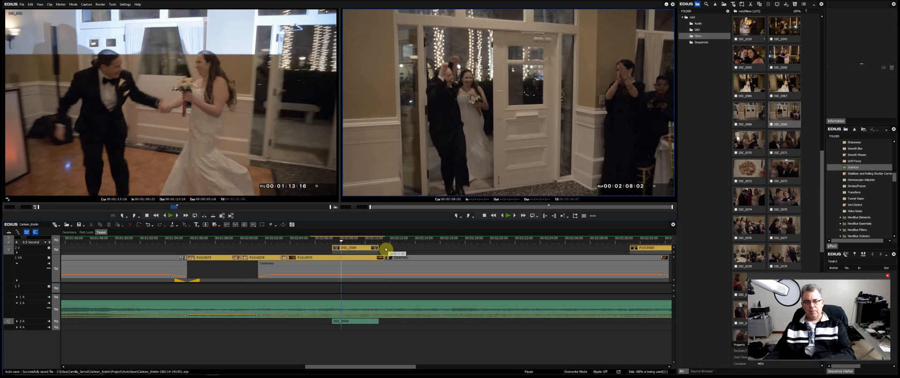
Extend the end of the entrance clip on the timeline to fill the gap left by the removed rings footage.
click(358, 248)
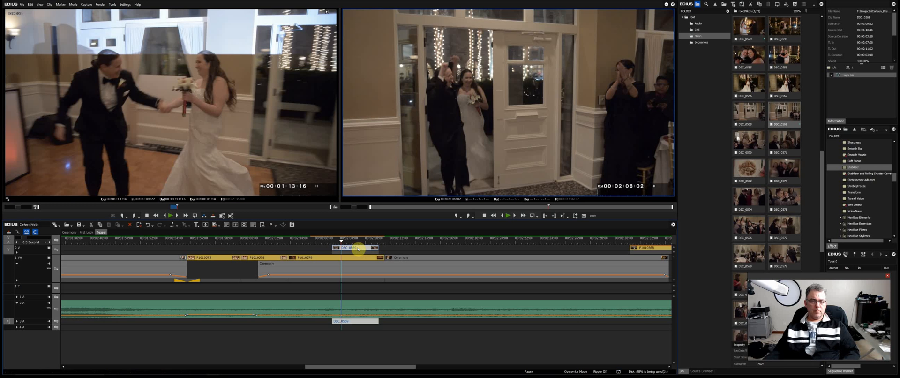
right_click(358, 249)
click(348, 247)
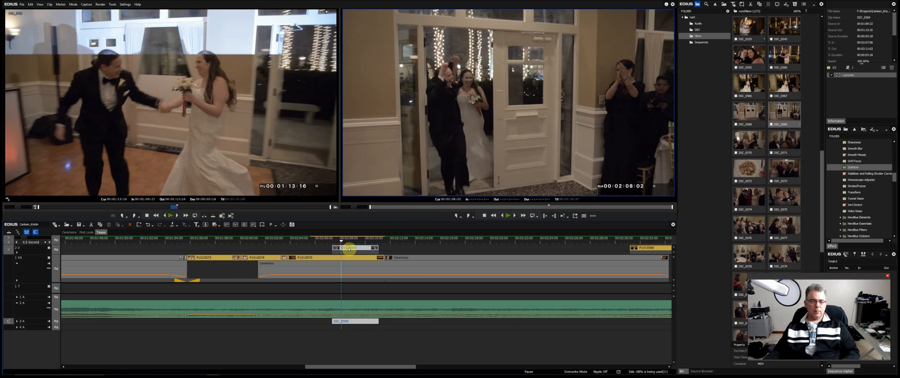
drag(380, 249, 385, 249)
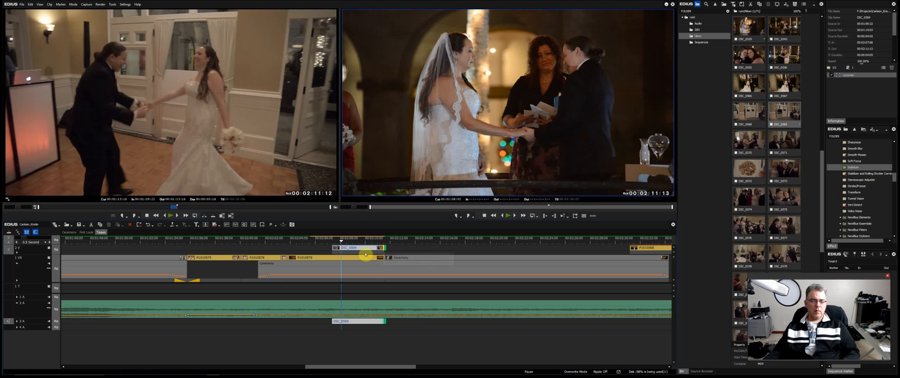
Remove the entrance clip's audio from the timeline and play the new footage through into the following ceremony clip.
click(327, 244)
key(space)
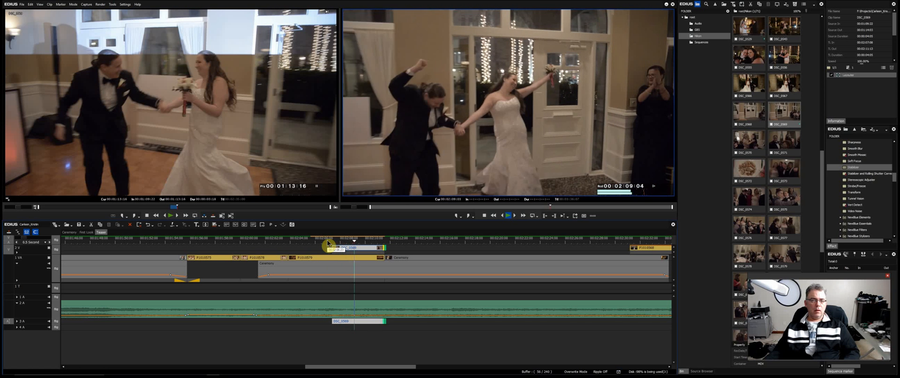
key(space)
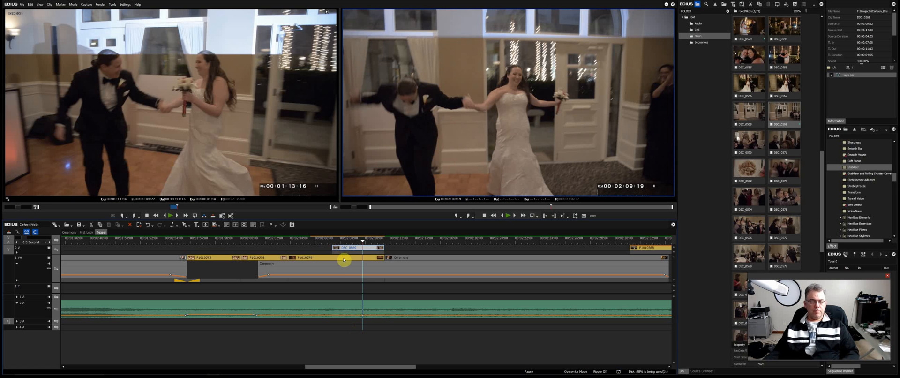
click(324, 240)
key(space)
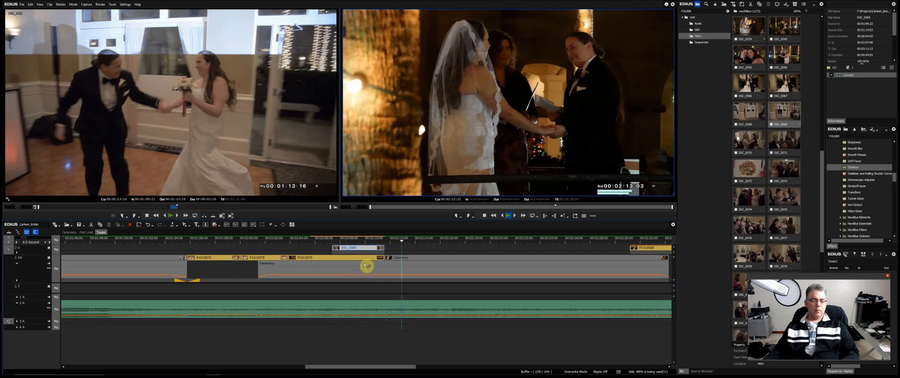
click(360, 242)
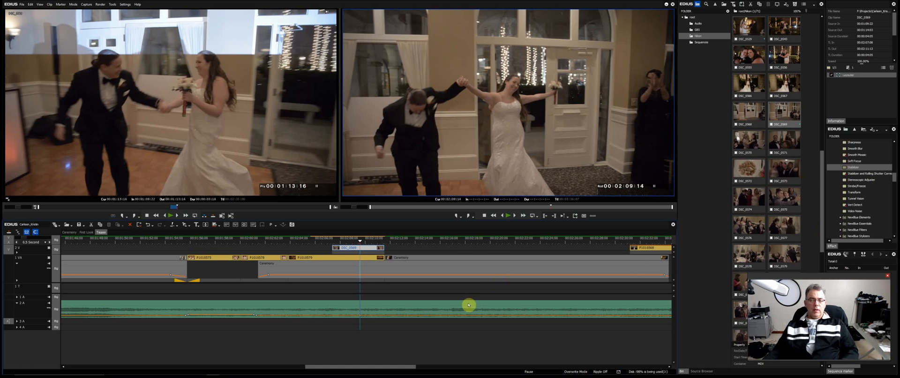
Copy the Primary Color Correction from the cake-cutting clip onto the entrance clip and play the corrected section back.
drag(393, 368, 523, 371)
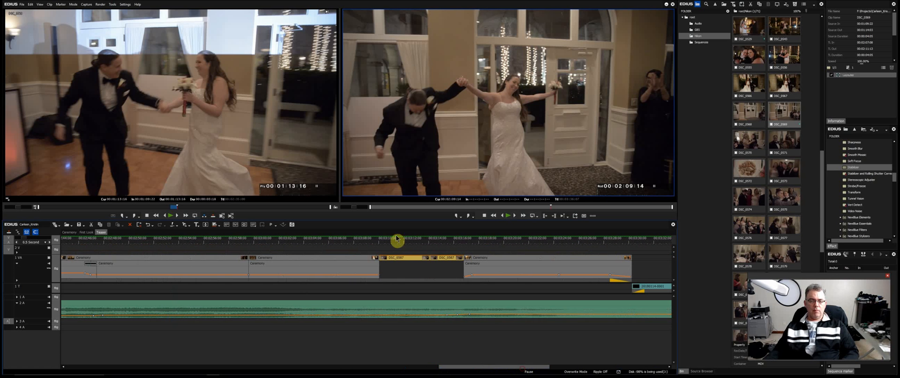
click(400, 243)
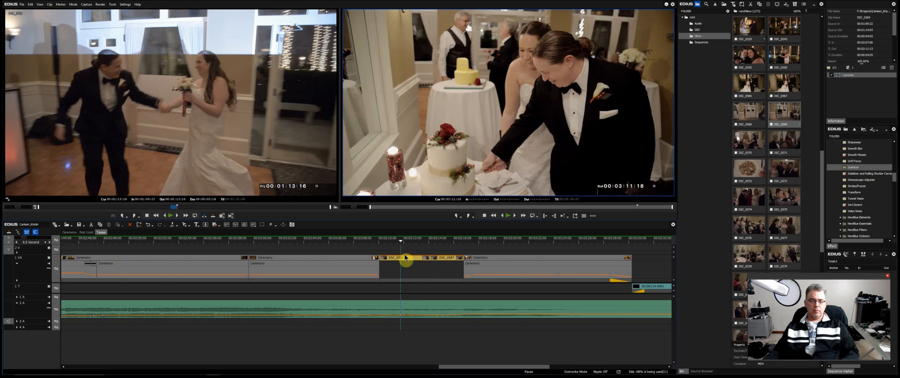
click(404, 257)
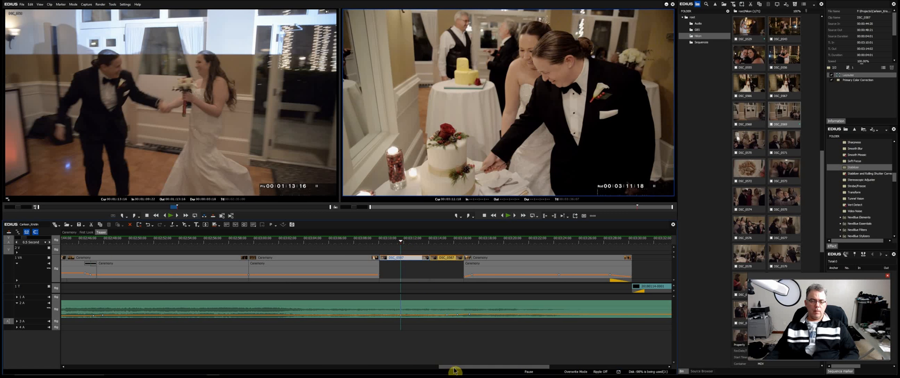
drag(454, 371, 328, 371)
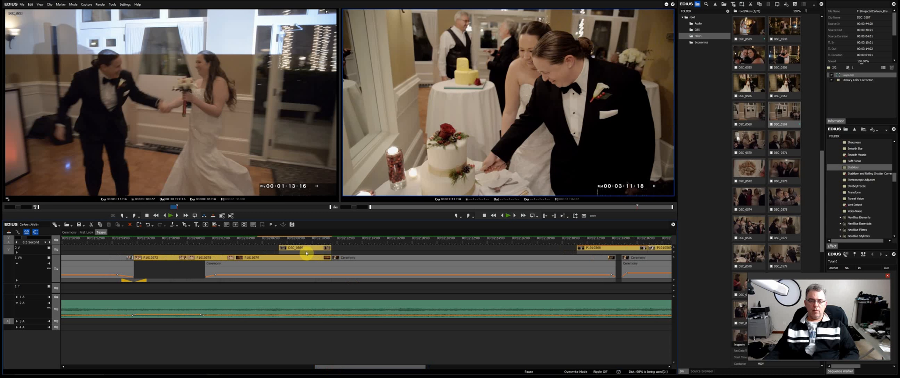
drag(855, 81, 296, 245)
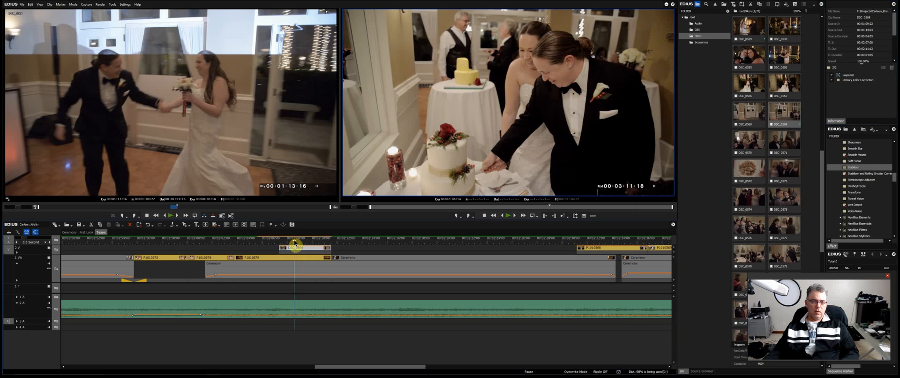
key(space)
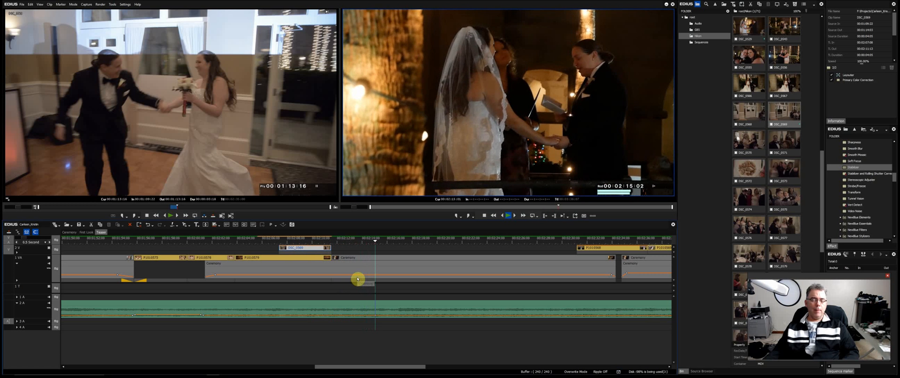
key(space)
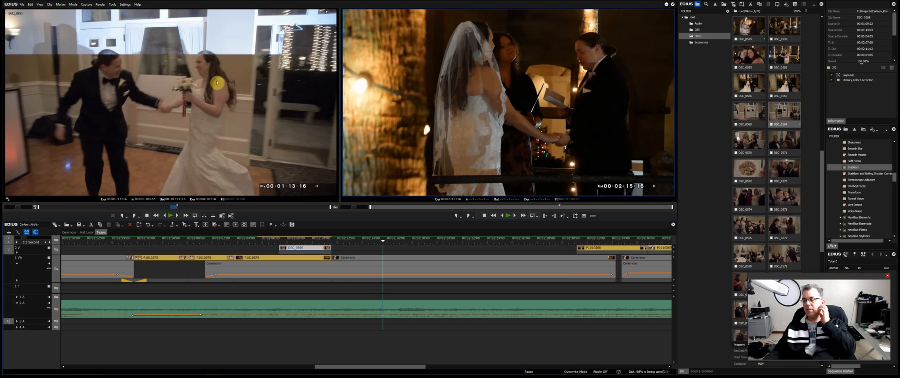
Save the project and open the Print to File export settings.
click(23, 5)
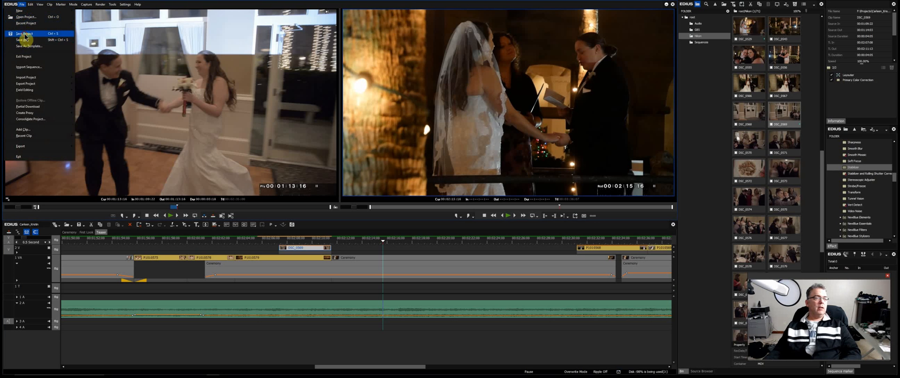
click(26, 34)
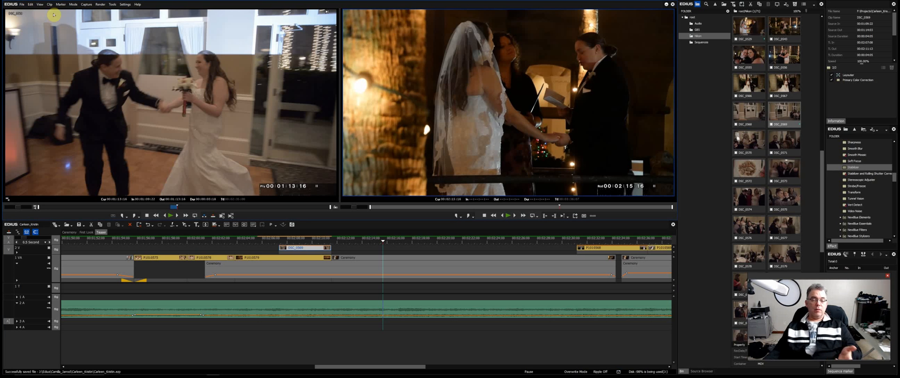
click(21, 4)
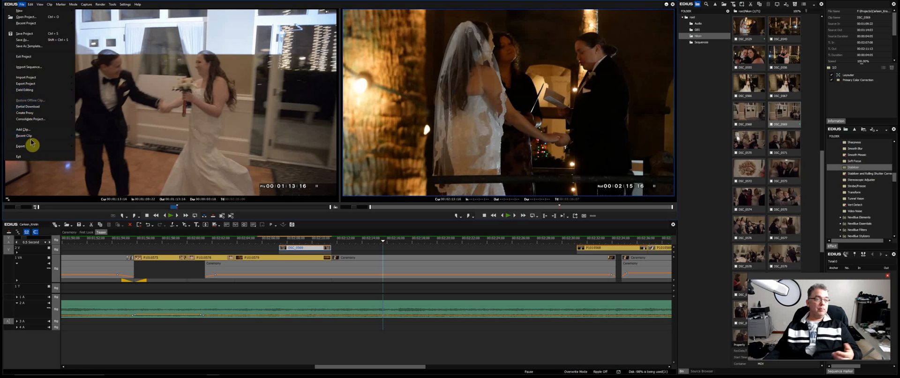
mouse_move(31, 147)
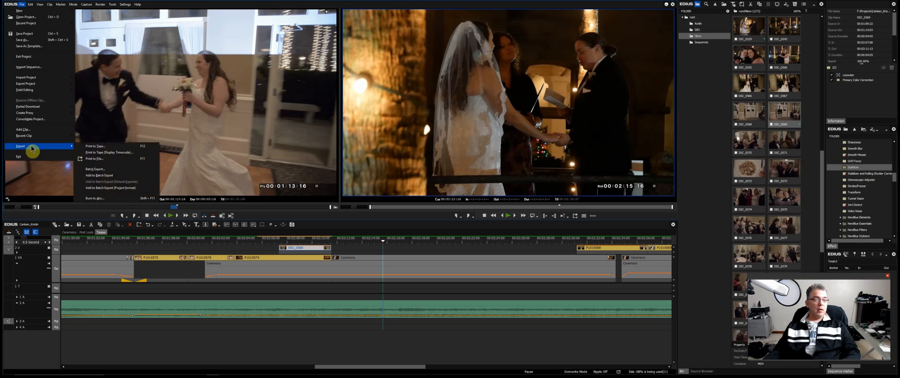
click(112, 158)
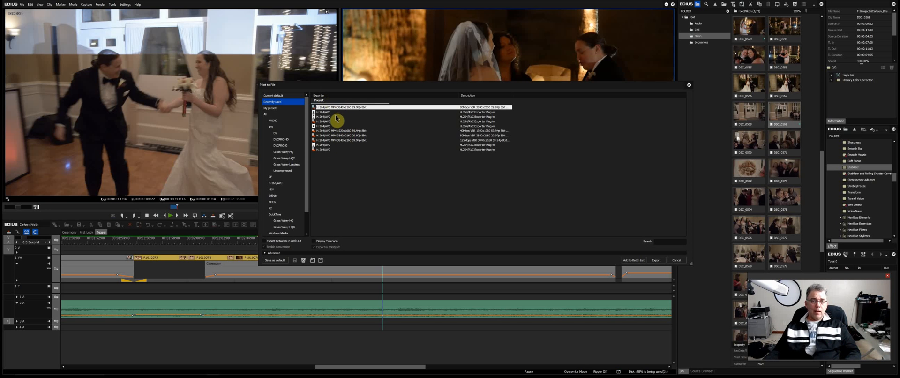
Compare the last two recently used H.264/AVC presets' advanced video settings and start exporting with the 3840 x 2160 preset.
click(343, 149)
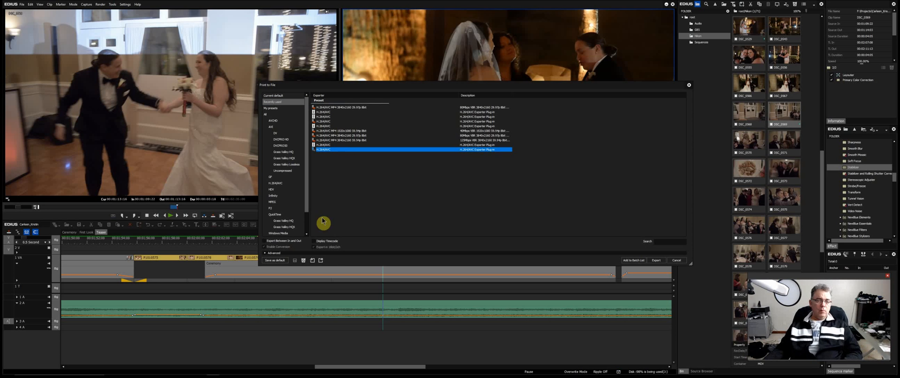
click(268, 253)
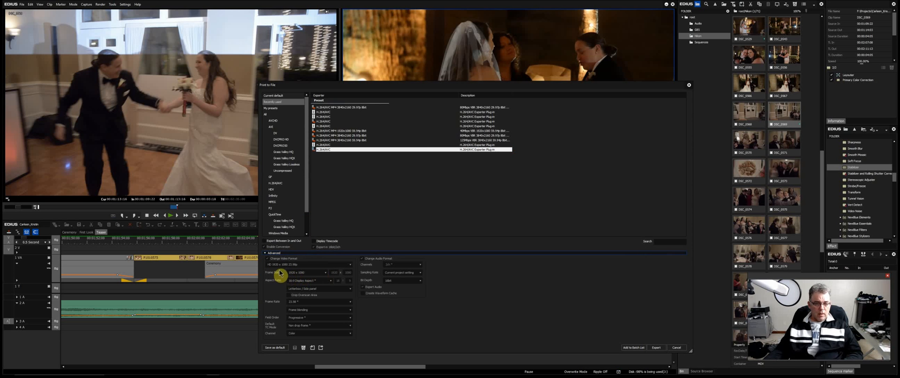
click(326, 146)
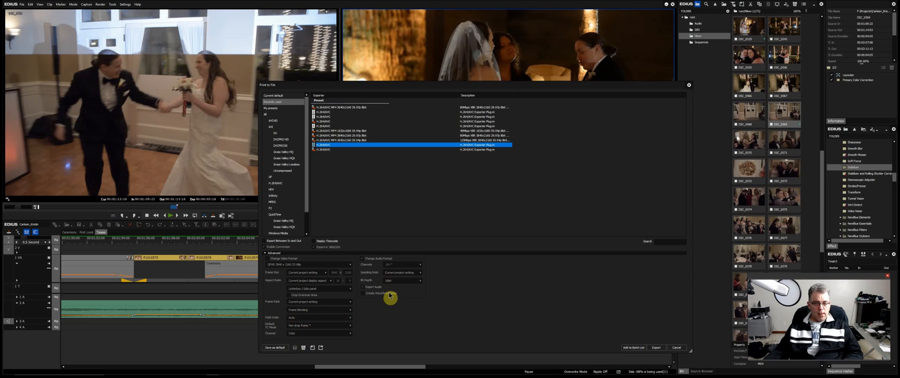
click(655, 348)
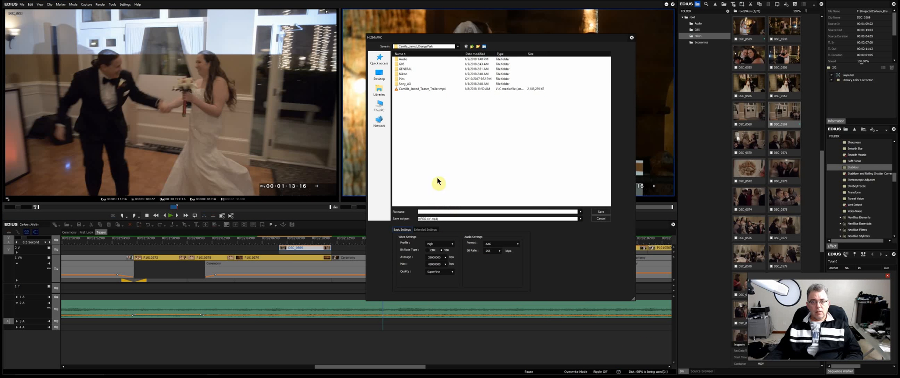
Choose the couple's project folder as the export destination and name the MPEG-4 file with their first names plus teaser trailer.
click(473, 48)
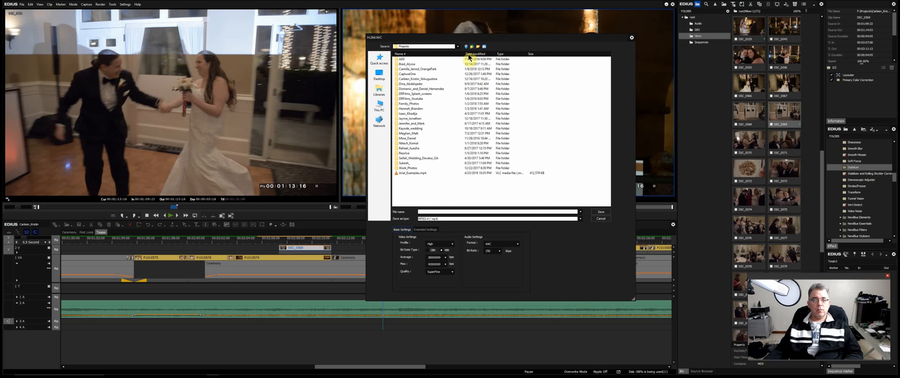
double_click(411, 79)
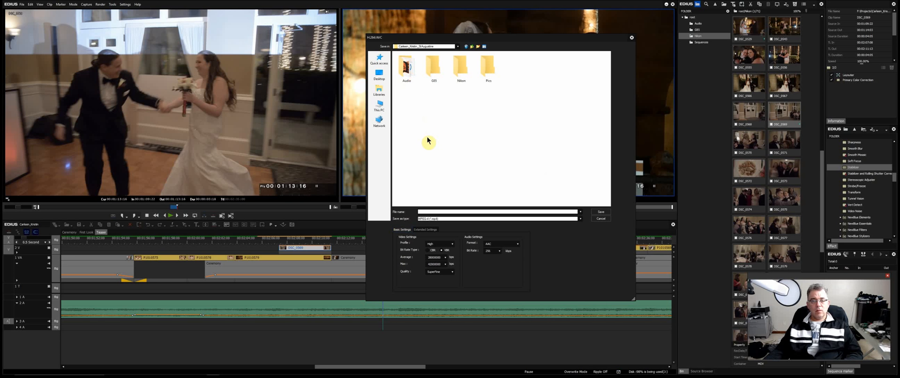
click(429, 212)
text(Car)
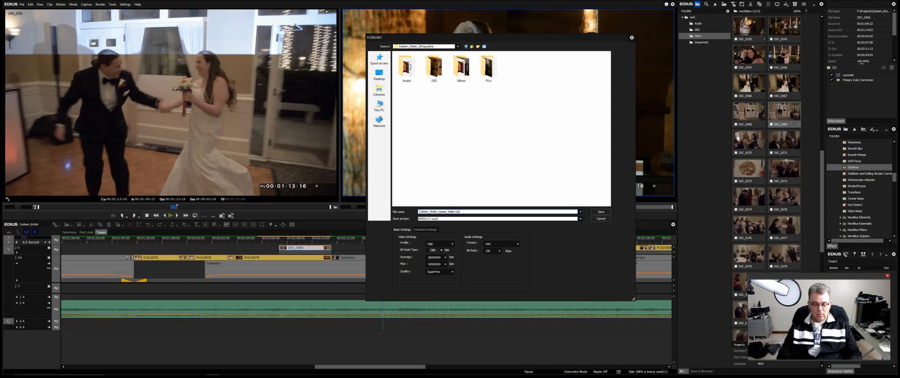
Keep the High video profile, choose the 50M maximum bit rate, and enter a custom average bit rate.
click(452, 245)
click(452, 247)
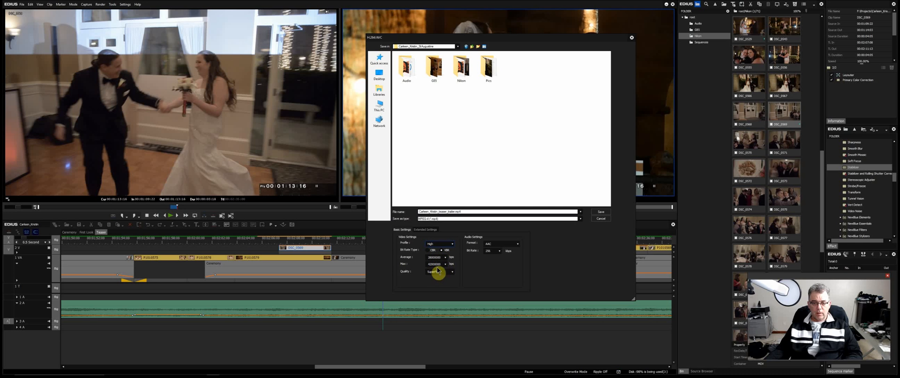
click(445, 264)
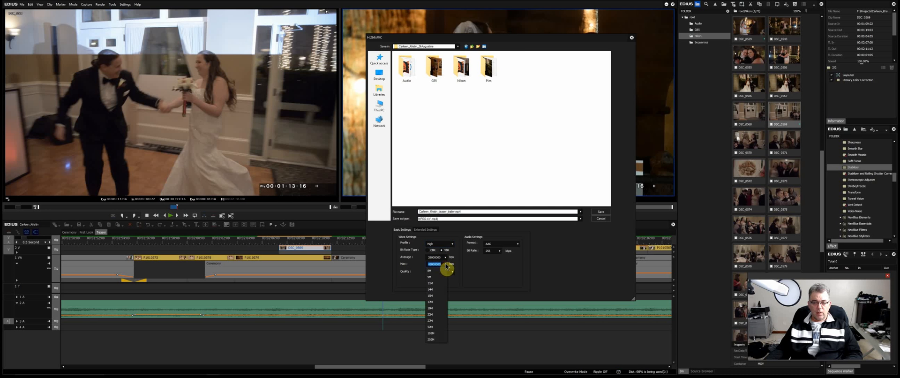
click(436, 328)
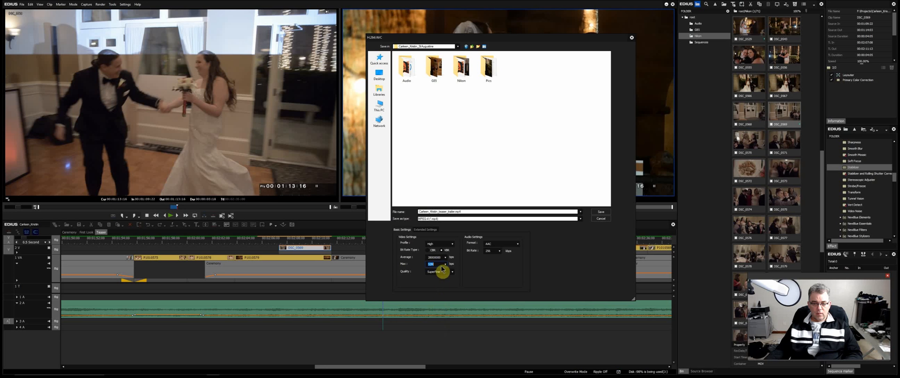
click(445, 257)
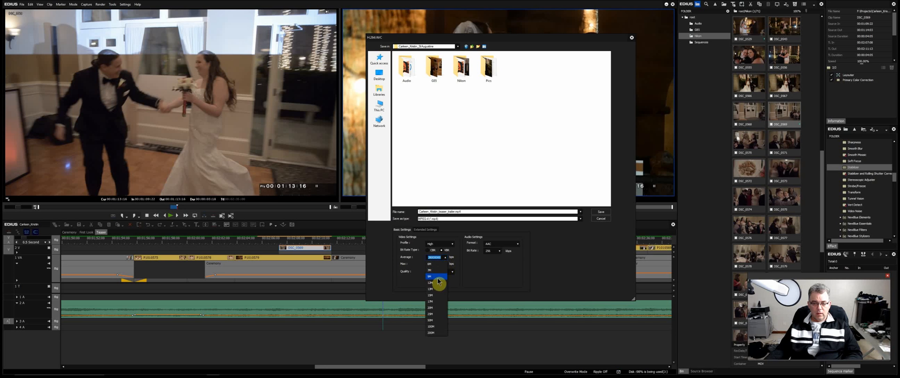
click(437, 315)
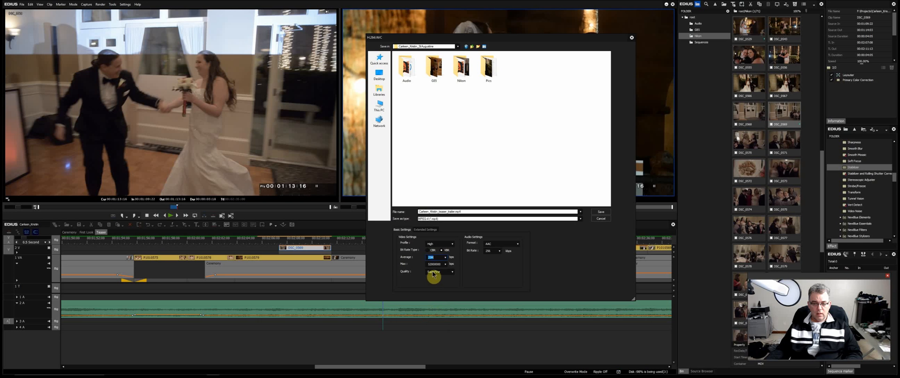
text(M)
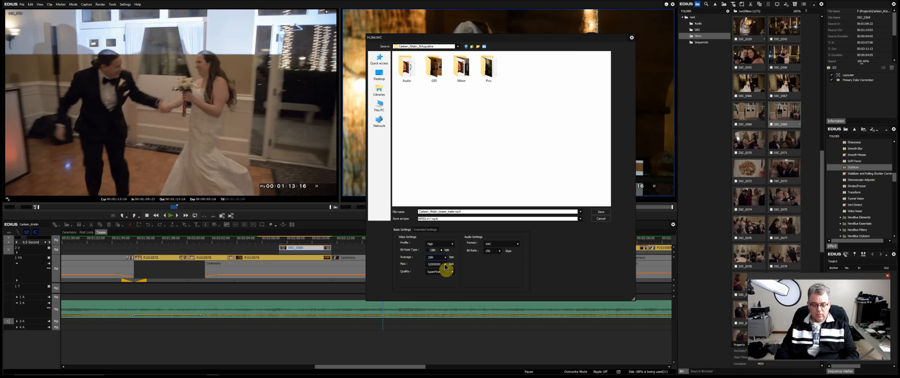
key(BackSpace)
key(BackSpace)
text(4)
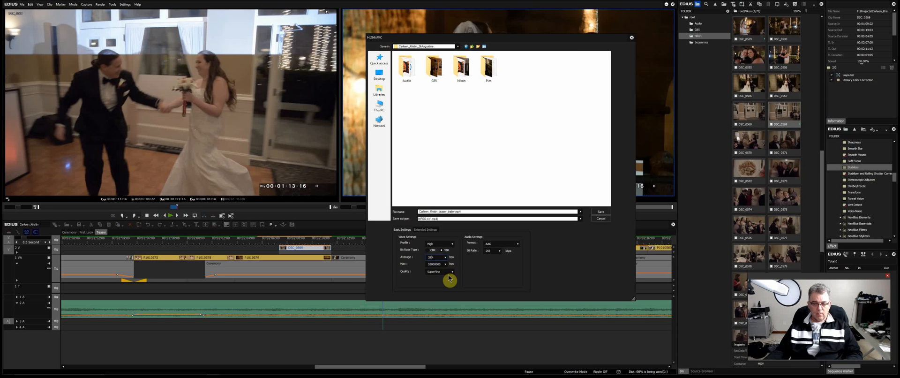
Replace the preset maximum bit rate with a custom value and start rendering the teaser file.
click(436, 265)
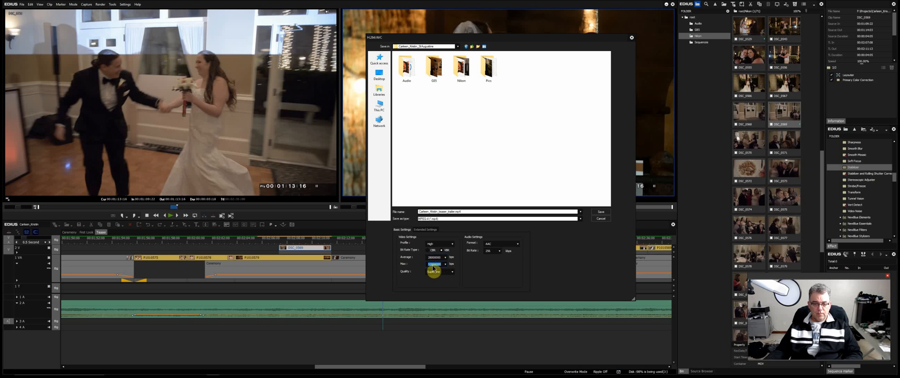
click(431, 264)
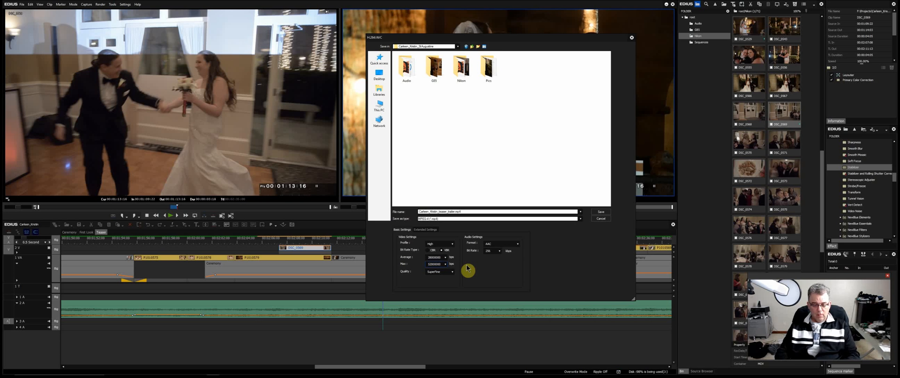
key(BackSpace)
key(BackSpace)
text(70)
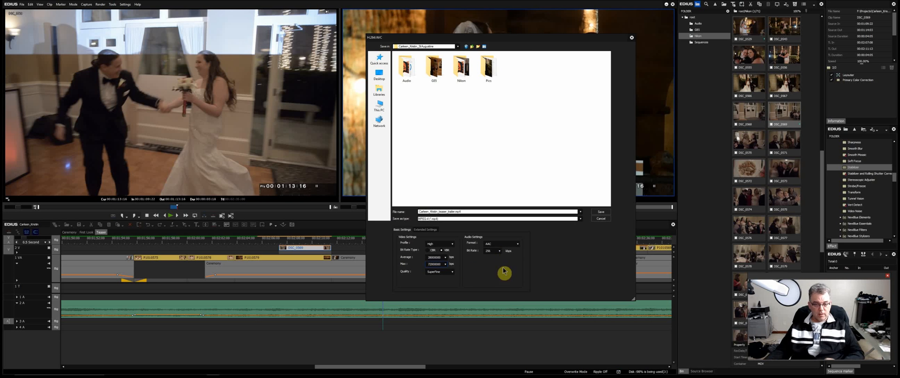
text(2)
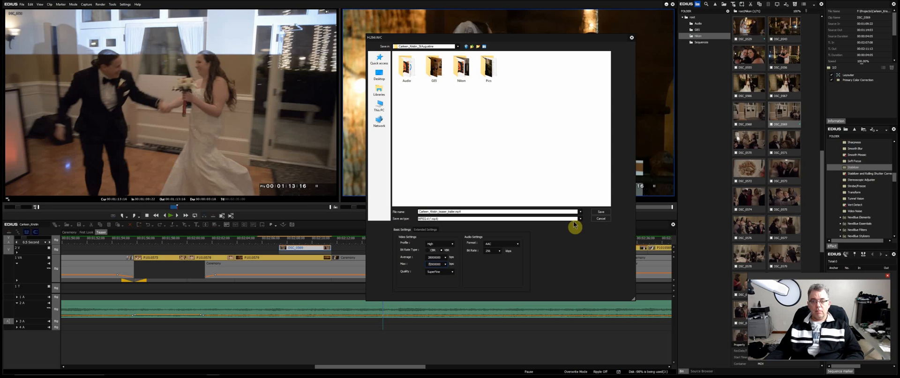
click(600, 213)
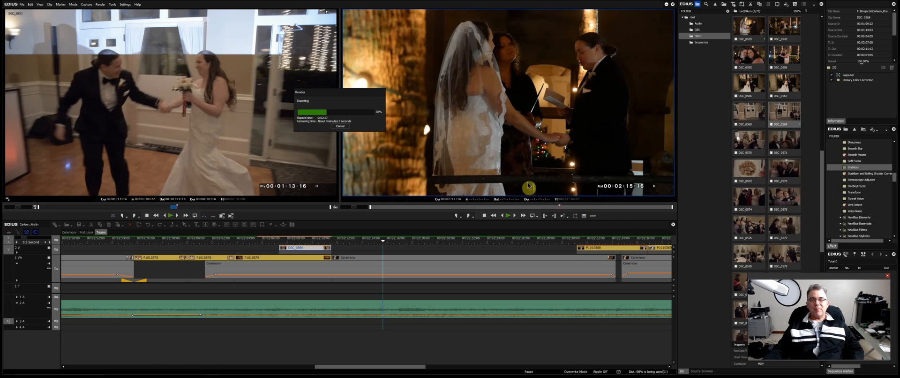
mouse_move(406, 377)
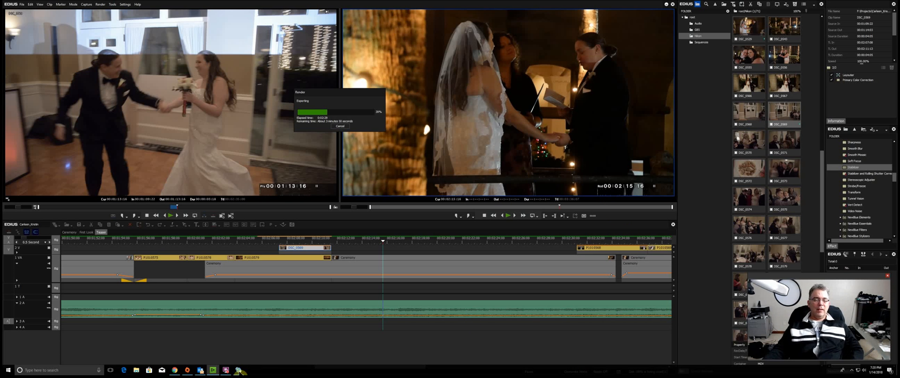
mouse_move(226, 372)
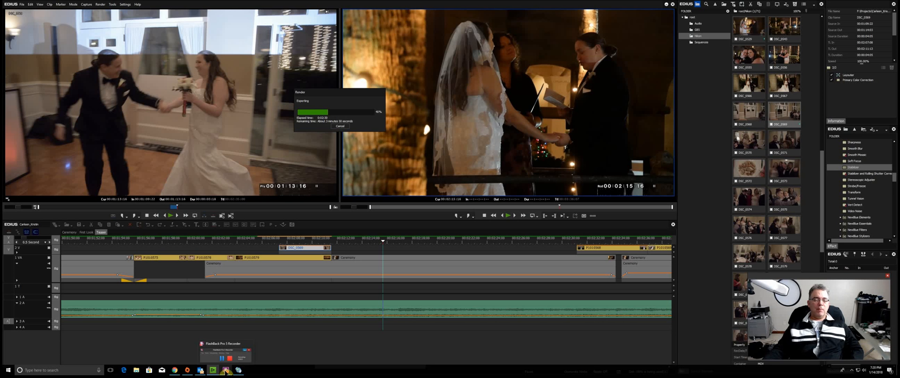